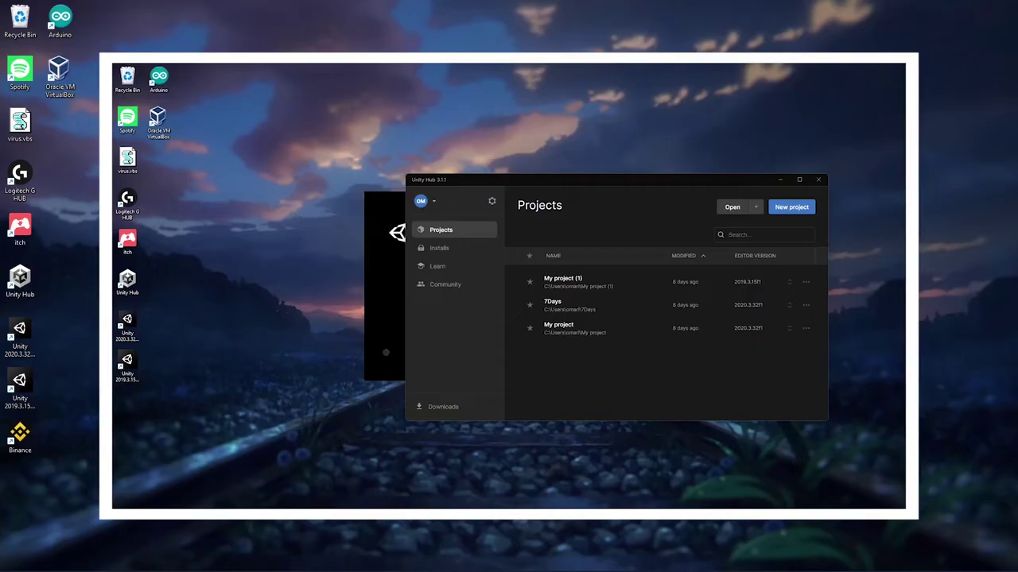
Drag the Unity Hub window aside to uncover the Unity splash screen behind it.
left_click_drag(498, 188, 477, 199)
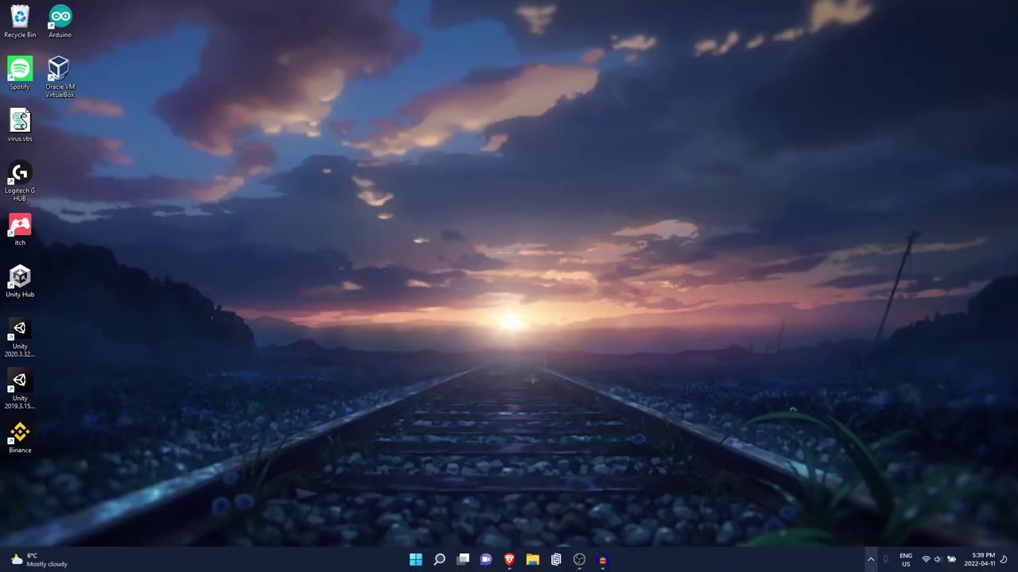
Quit Unity Hub completely from its system tray icon.
left_click(870, 560)
right_click(892, 514)
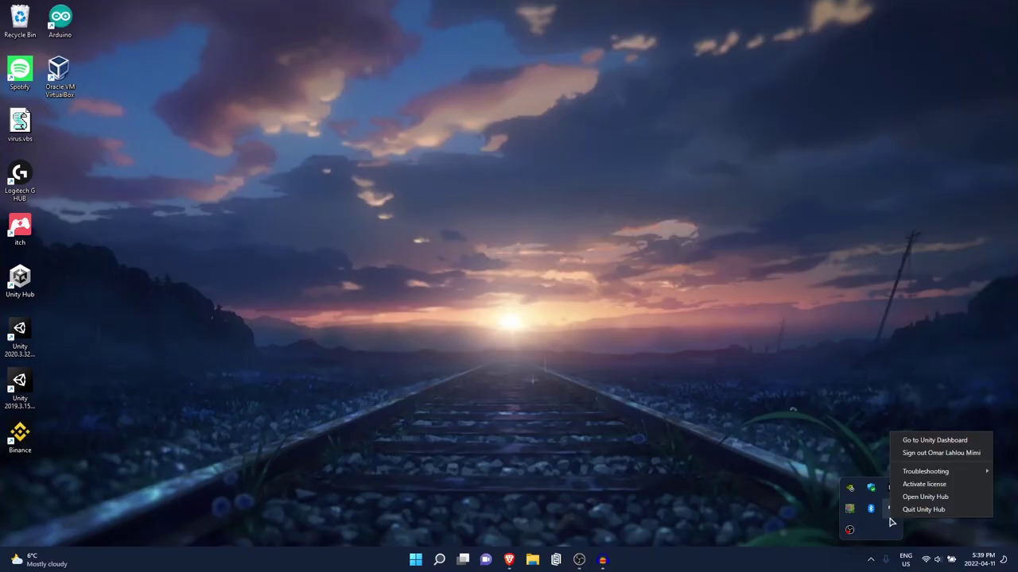
left_click(906, 510)
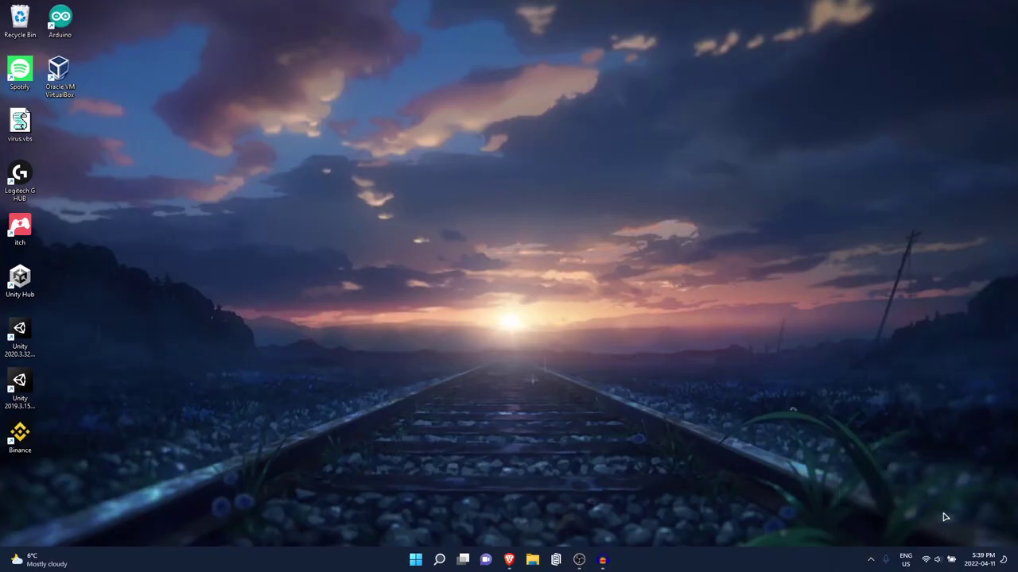
Launch Task Manager, scroll through the running processes, then close it.
key("super")
type("task")
key("Return")
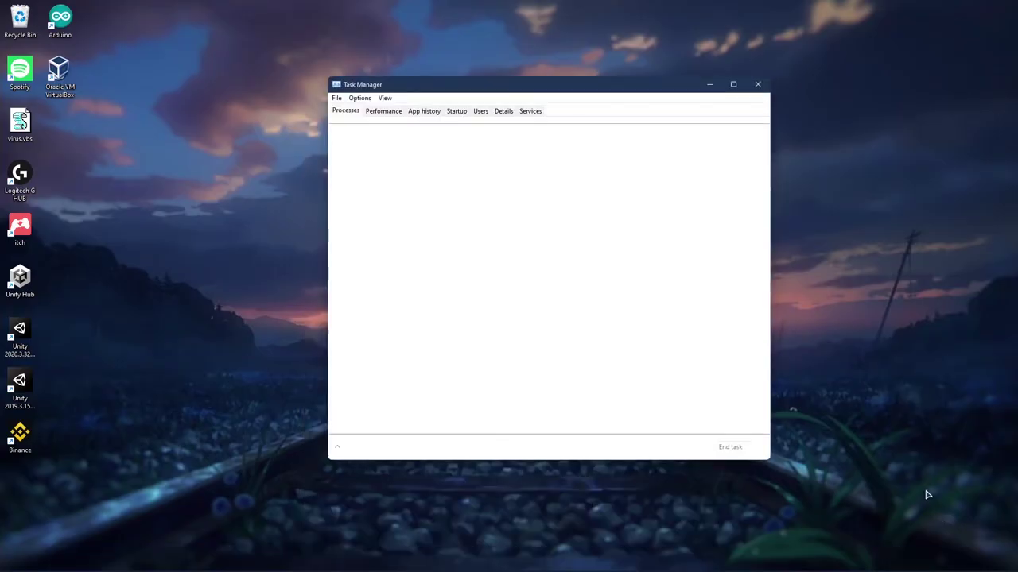
scroll(496, 304, "down", 5)
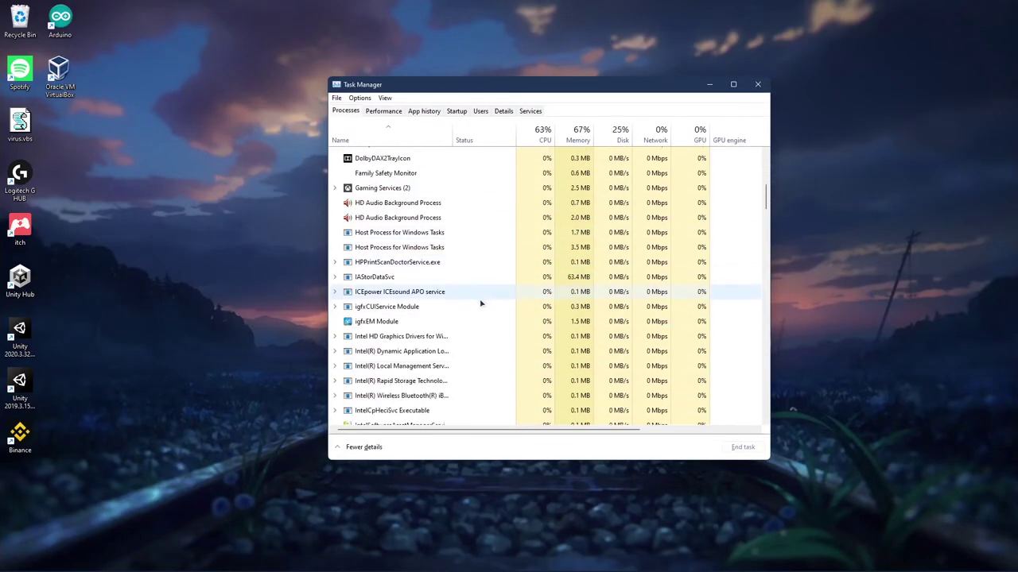
scroll(471, 311, "down", 13)
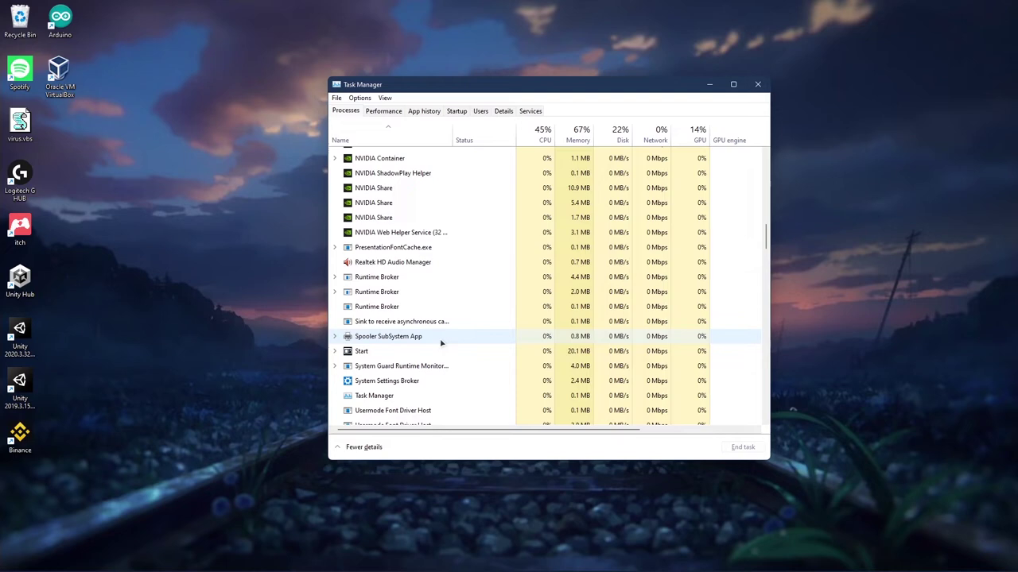
scroll(435, 331, "down", 2)
scroll(429, 318, "down", 2)
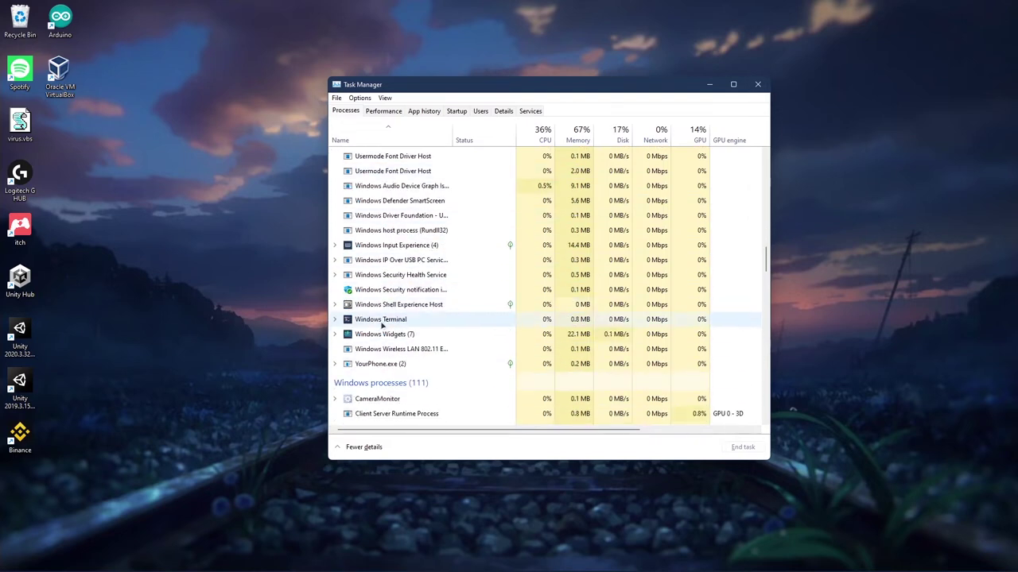
scroll(401, 288, "up", 2)
left_click(756, 84)
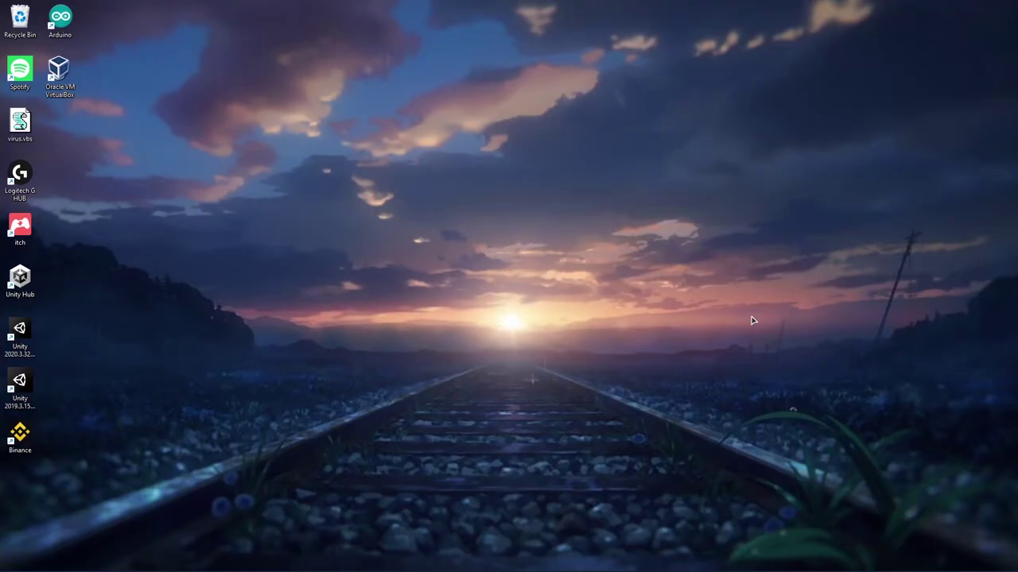
In a new File Explorer window, browse to C:\ProgramData\Unity and find it empty.
key("super+e")
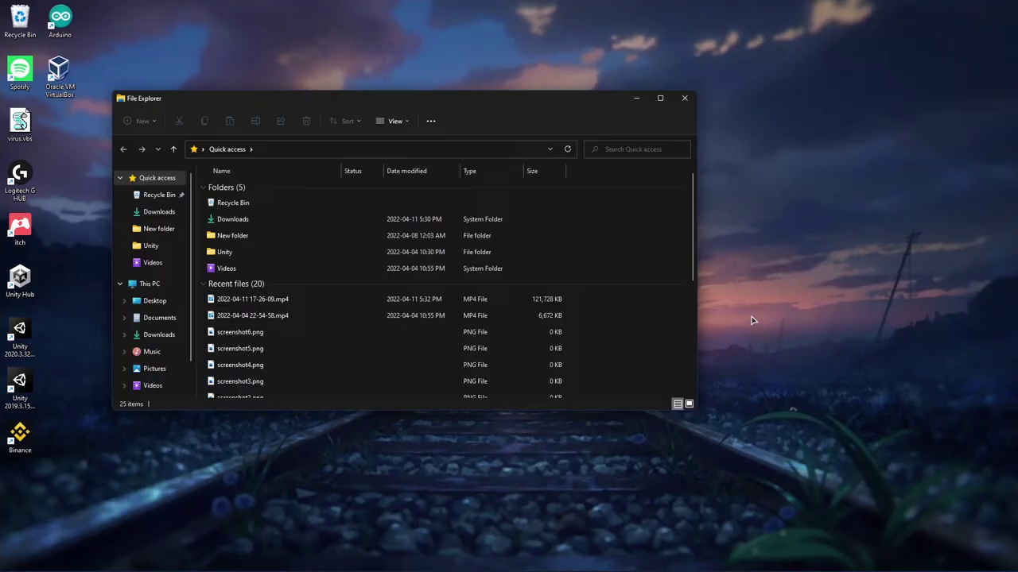
scroll(164, 336, "down", 1)
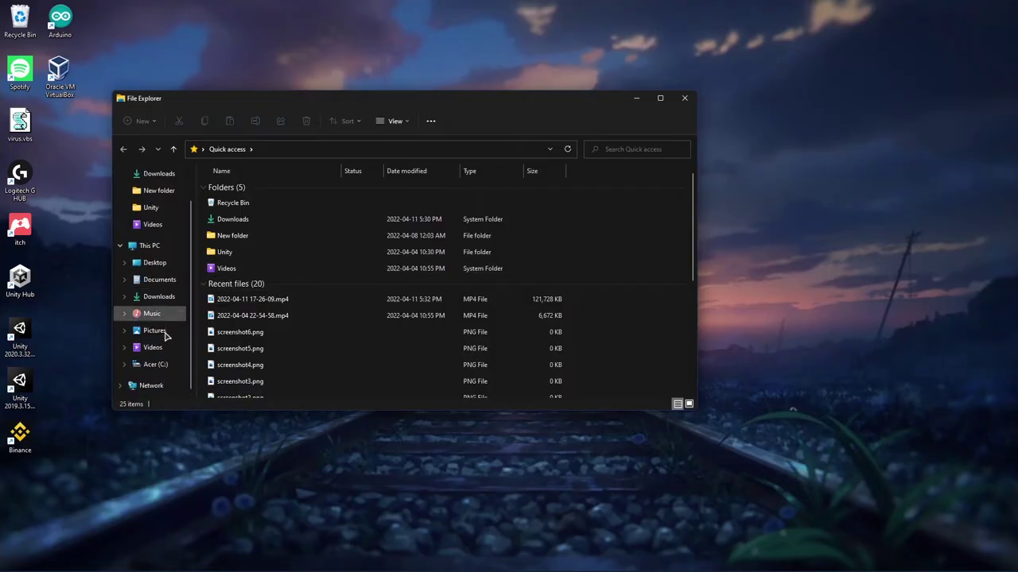
left_click(155, 365)
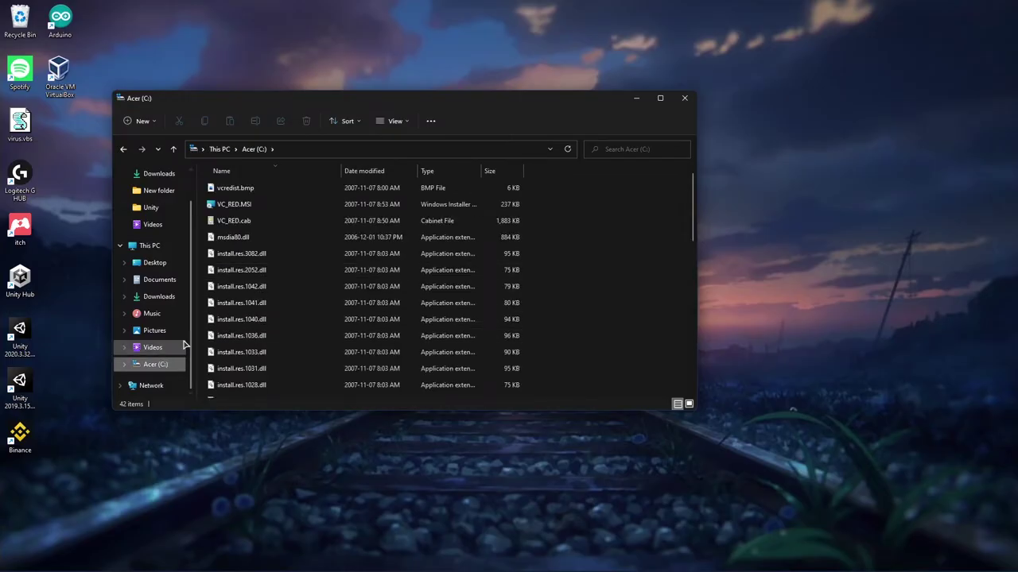
scroll(314, 275, "down", 10)
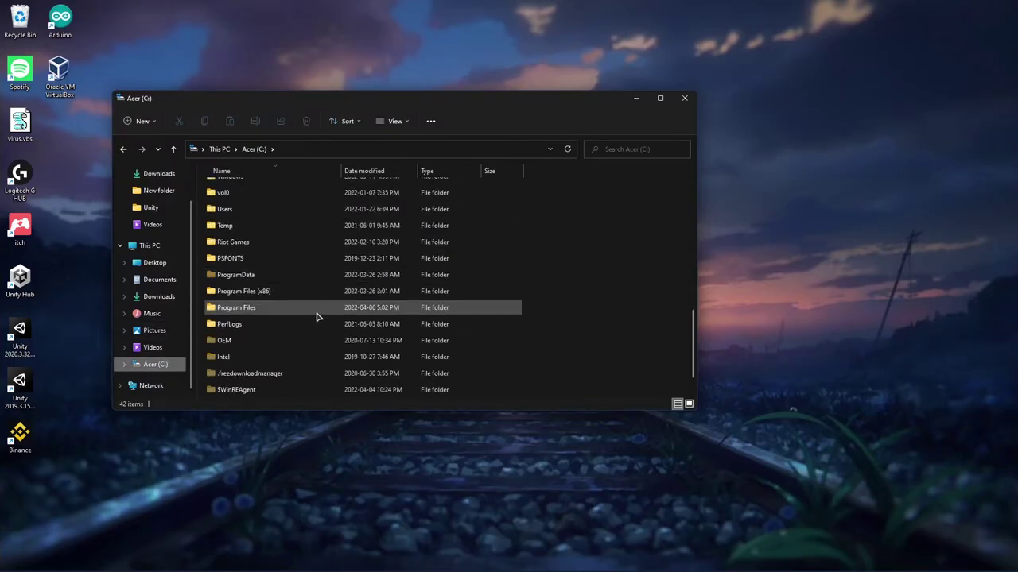
left_click(286, 291)
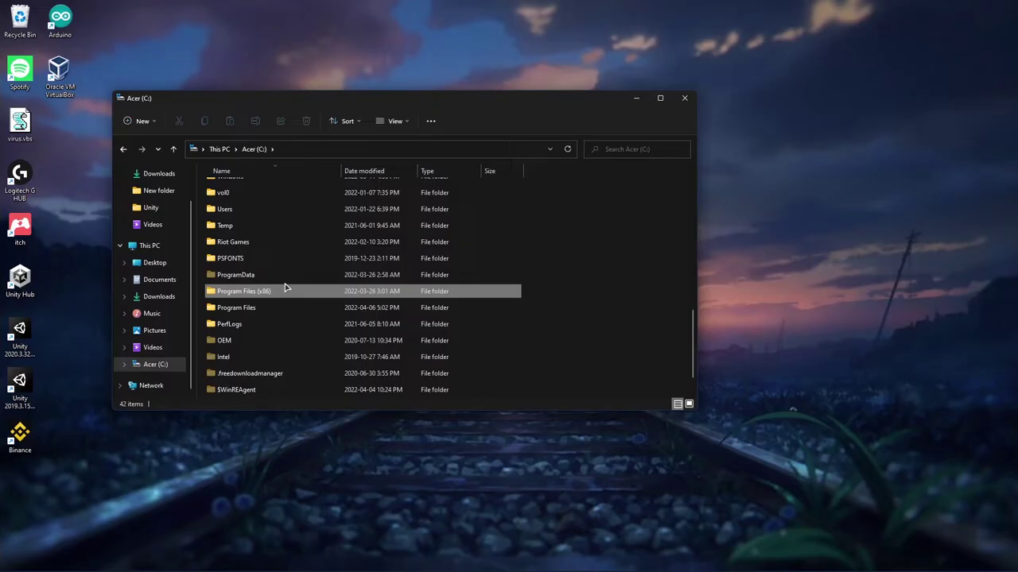
double_click(284, 278)
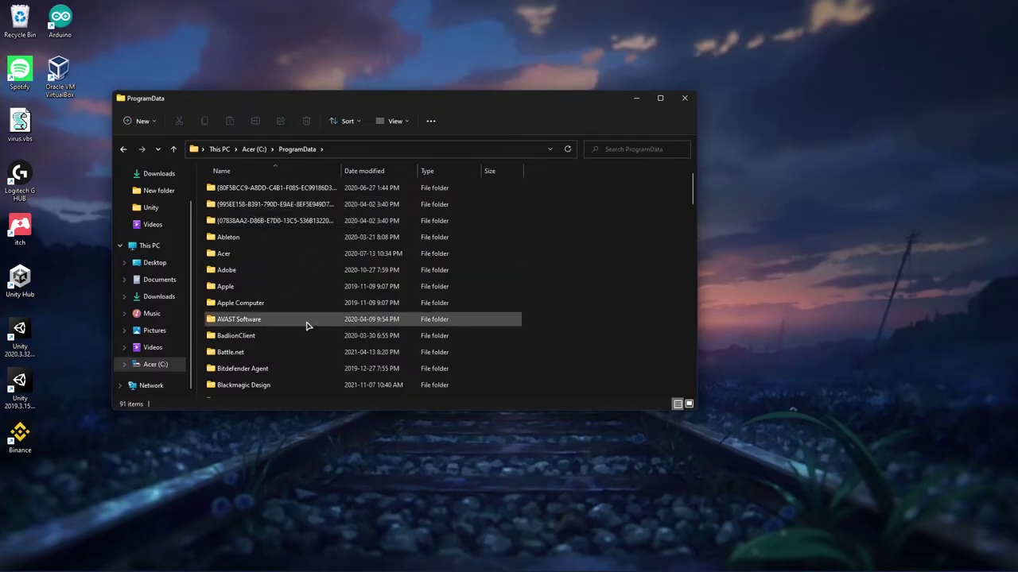
scroll(307, 326, "down", 10)
double_click(277, 189)
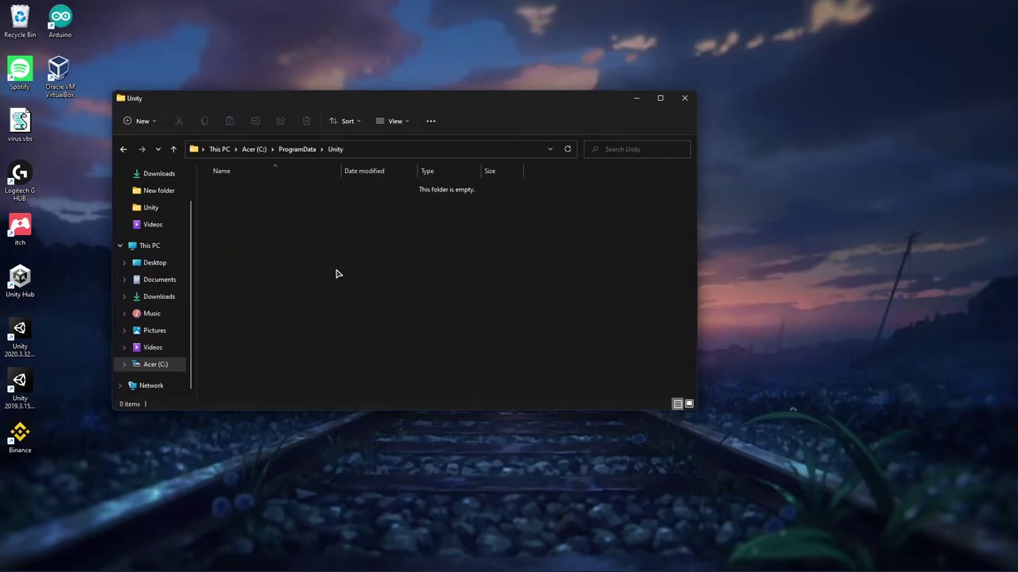
left_click_drag(280, 203, 327, 219)
Browse from Acer (C:) into Program Files\Unity\Hub\Editor.
left_click(170, 364)
scroll(268, 334, "down", 3)
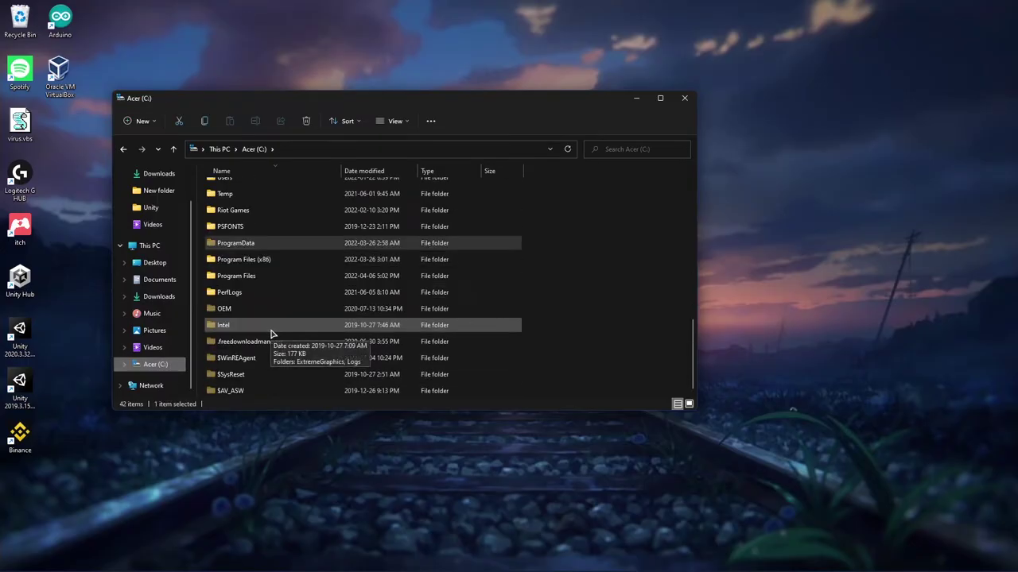
double_click(265, 275)
key("u")
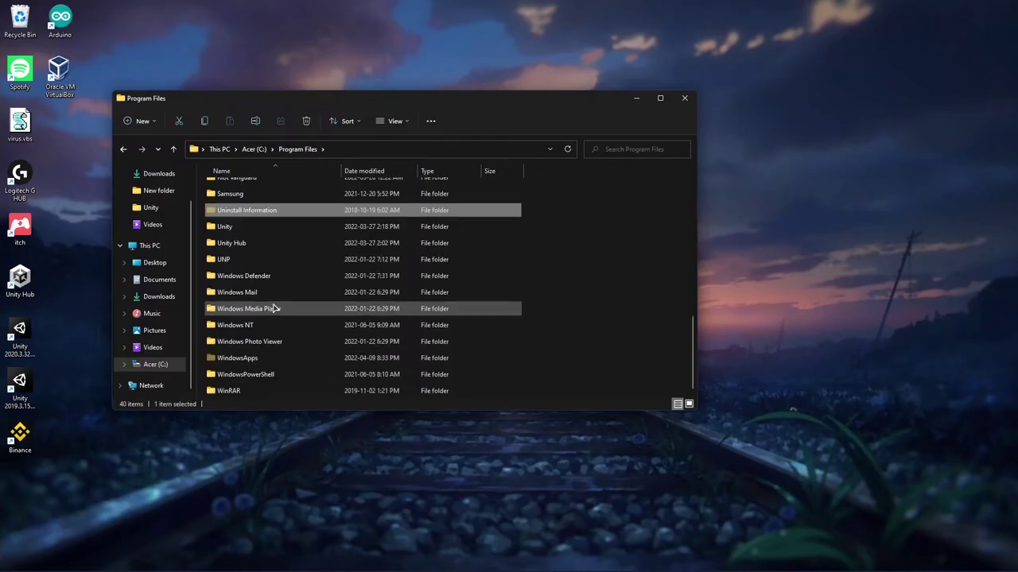
double_click(237, 228)
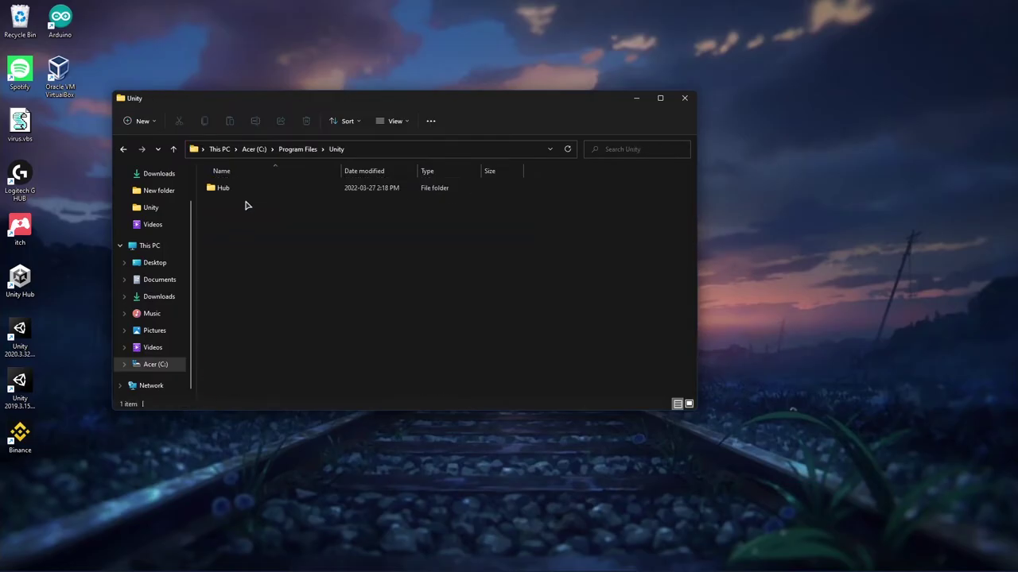
double_click(248, 191)
double_click(250, 191)
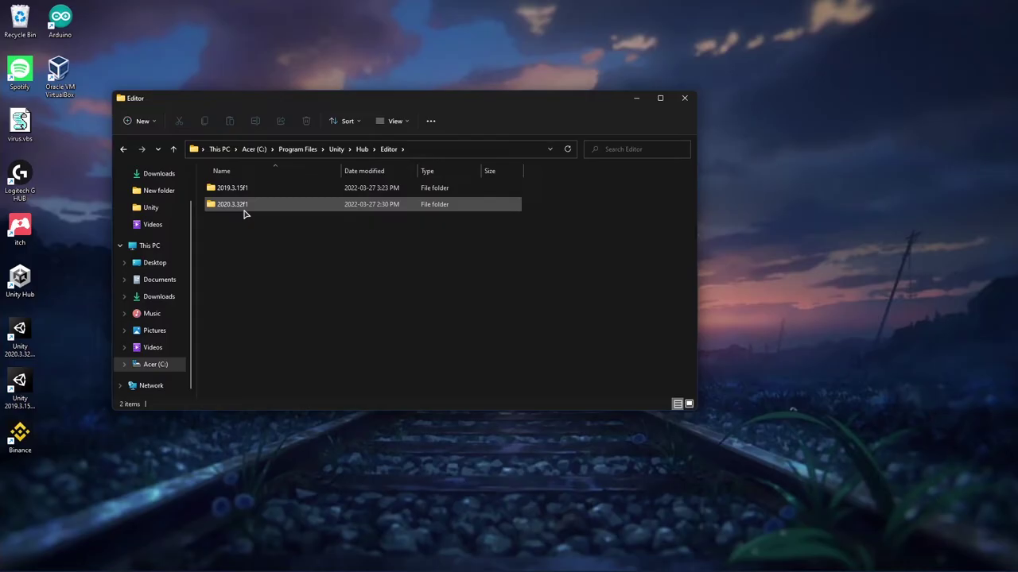
Open 2020.3.32f1\Editor, where Unity.exe is, and copy its full path from the address bar.
left_click(246, 204)
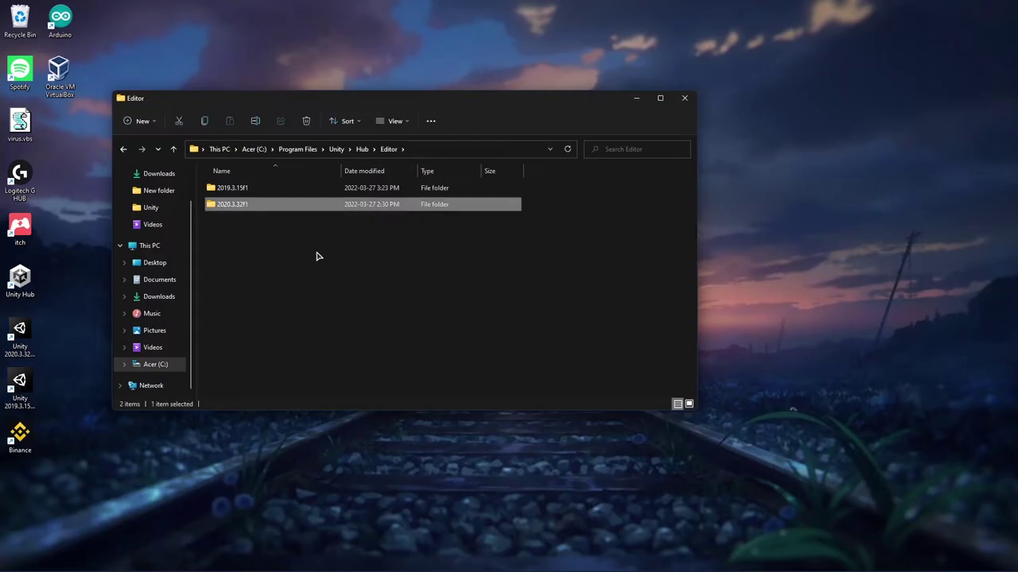
double_click(286, 209)
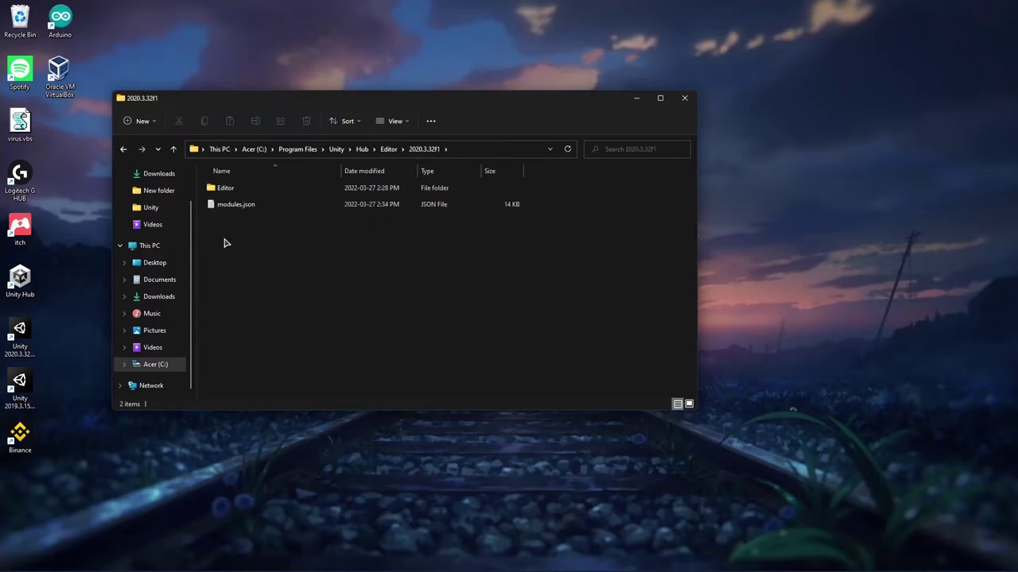
left_click(254, 191)
double_click(253, 189)
scroll(279, 277, "down", 5)
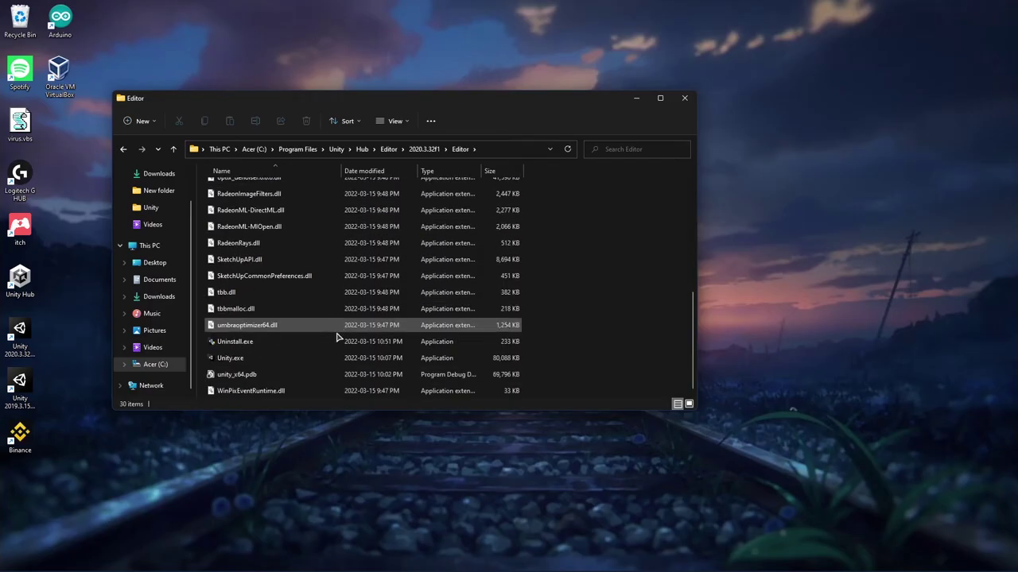
left_click(253, 363)
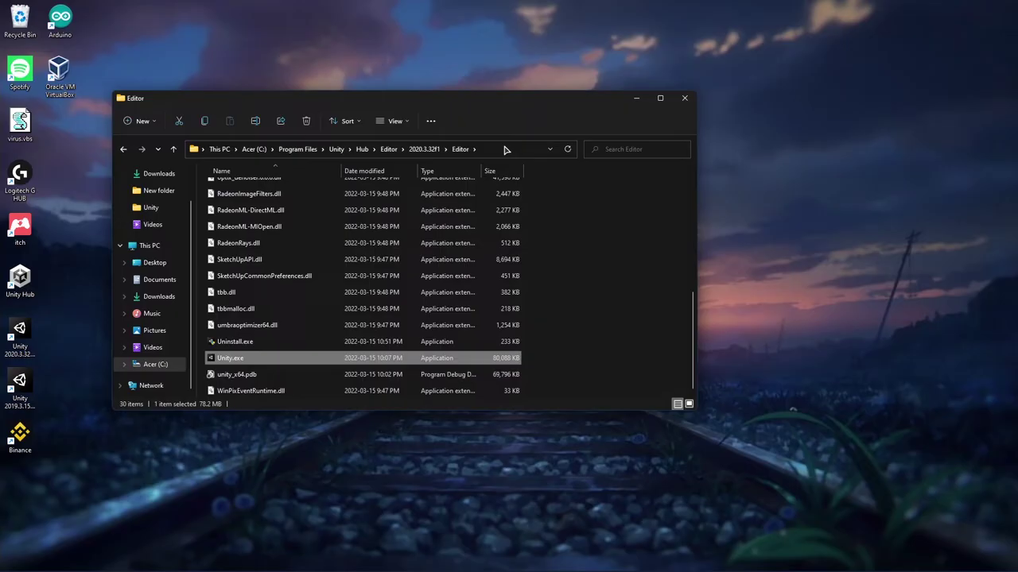
key("alt+d")
key("ctrl+c")
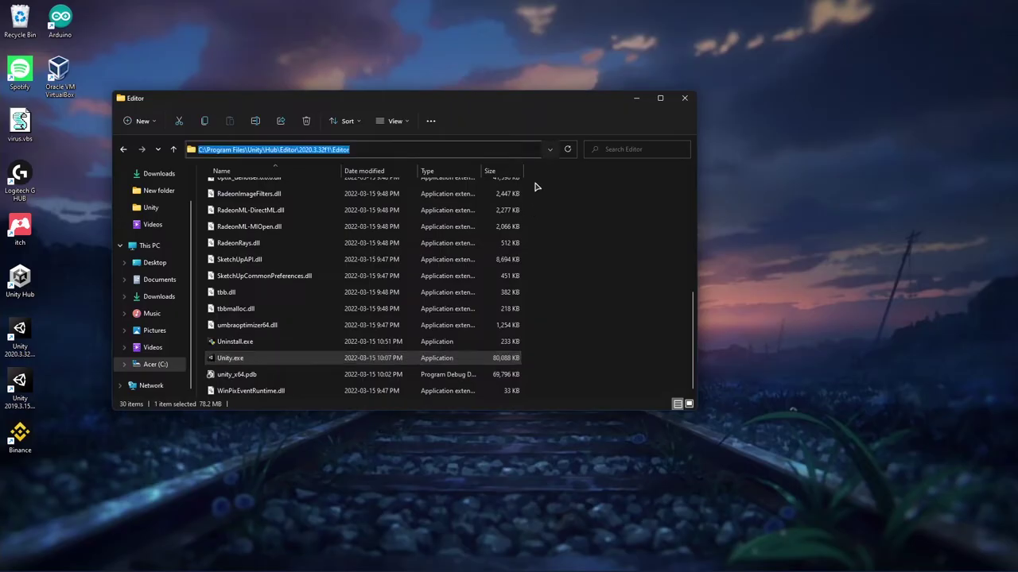
In a new Command Prompt, run the quoted Unity.exe path with -batchmode -createManualActivationFile -logfile.
key("super")
type("cmd")
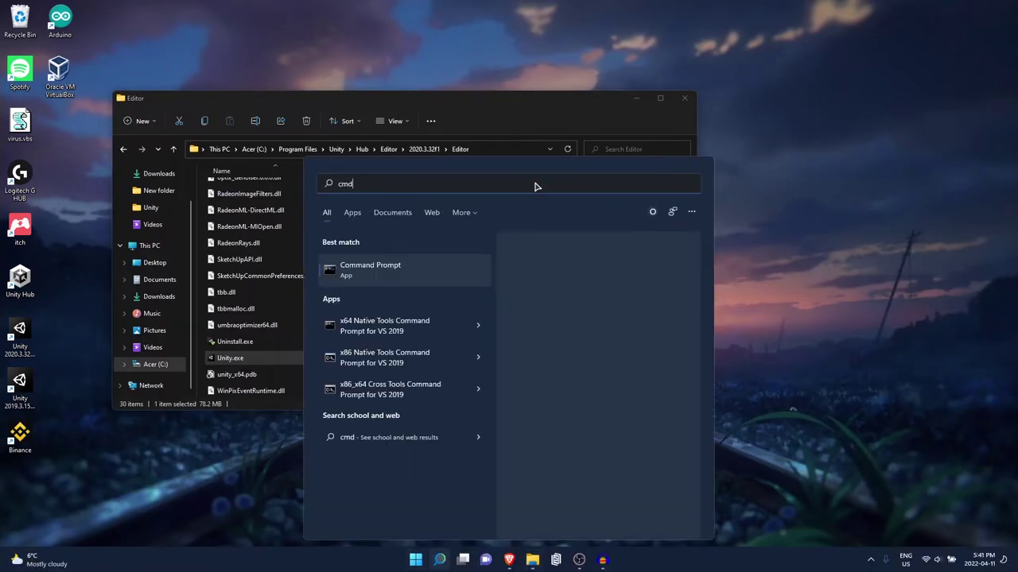
key("Return")
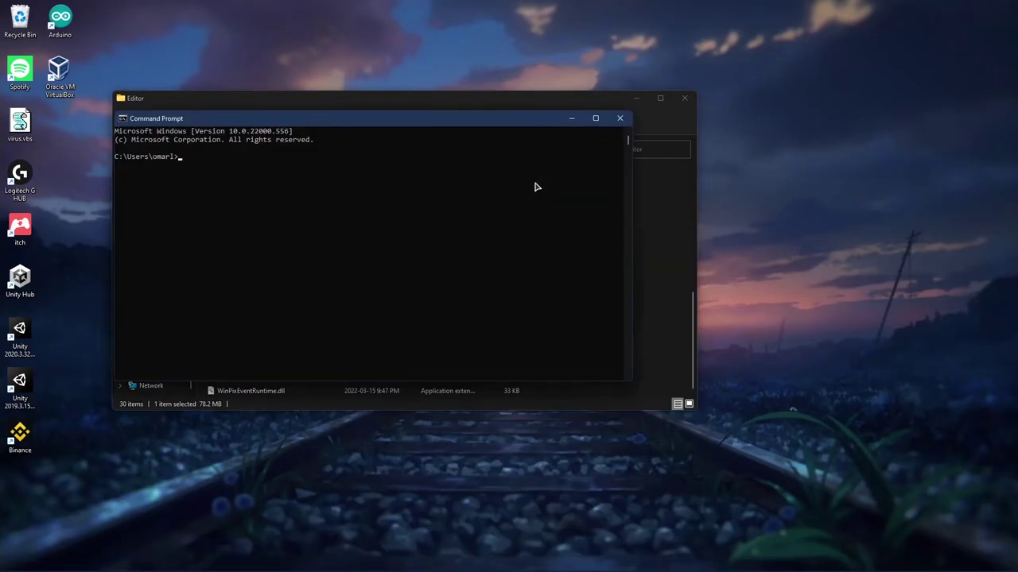
type("\"")
key("ctrl+v")
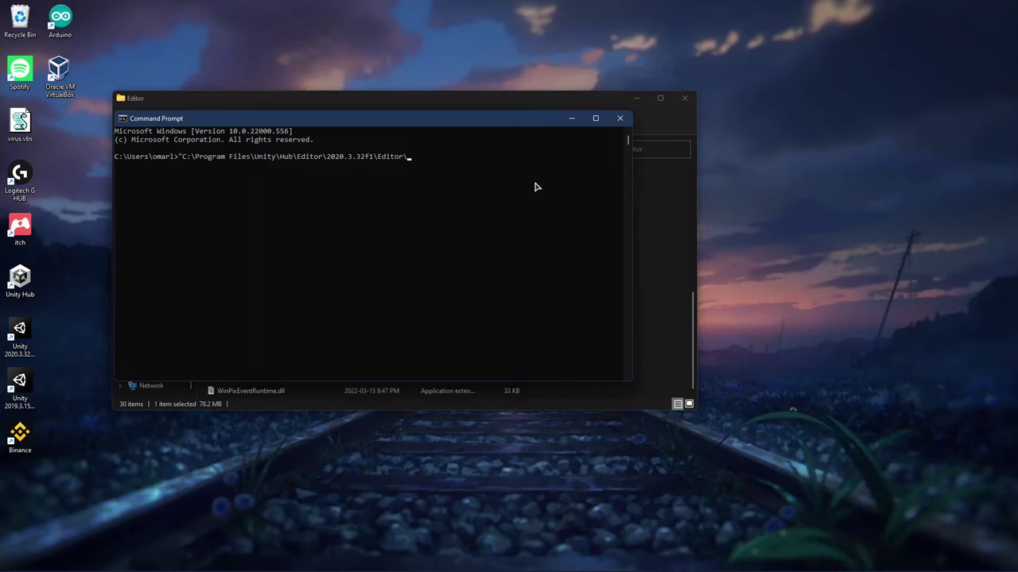
type("Unity.ex")
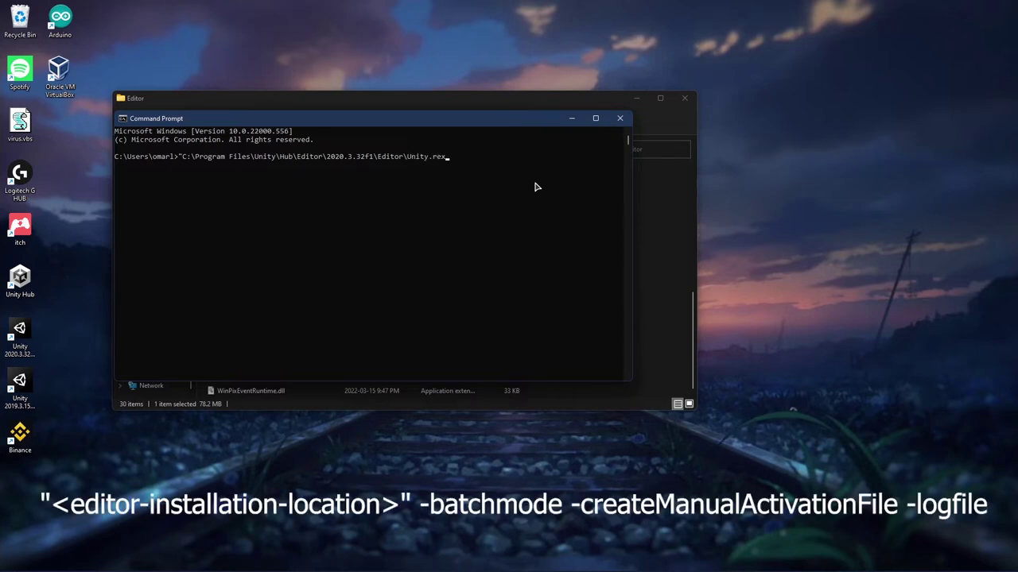
type("xe\" -batchmode -createManualActiv")
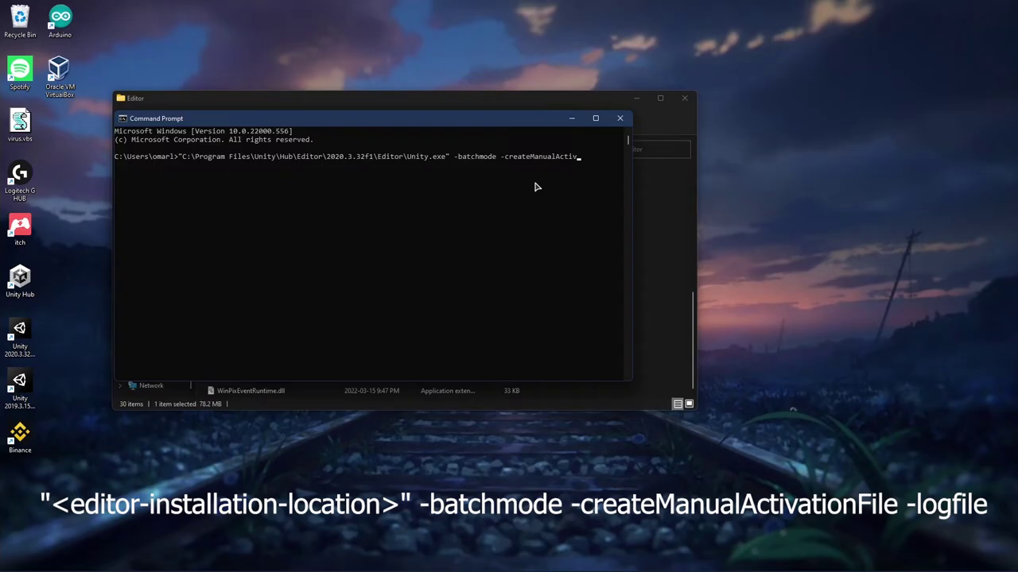
type("ationFile -logfile")
key("Return")
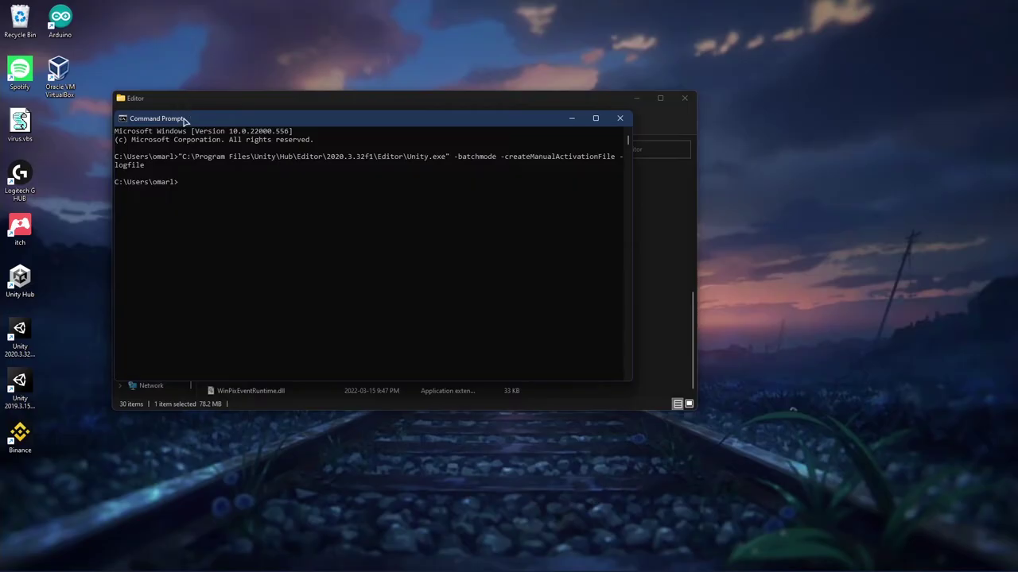
Move the console aside and select Unity_v2020.3.32f1.alf in the user's folder under C:\Users.
left_click_drag(188, 120, 548, 123)
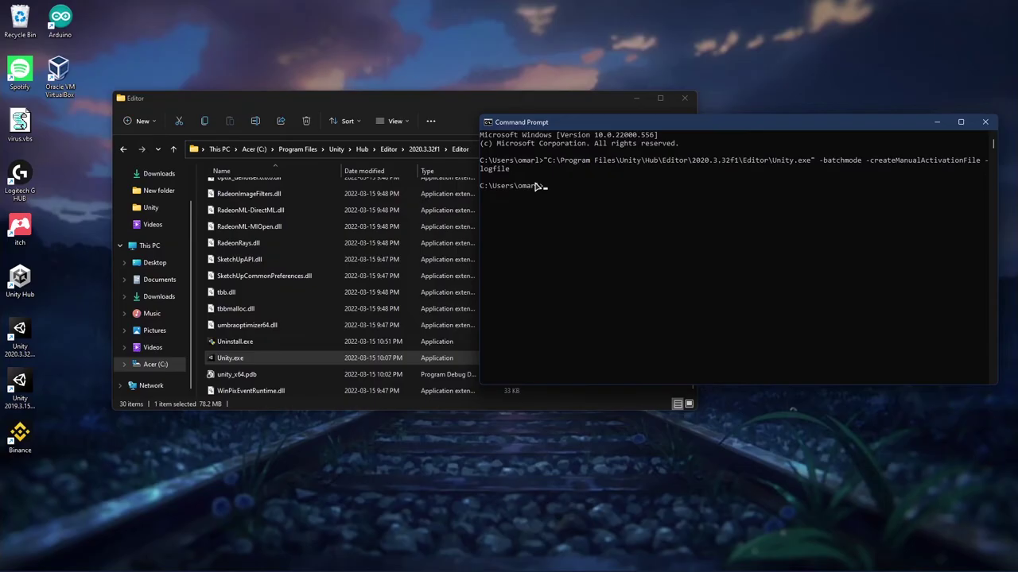
left_click_drag(554, 188, 481, 192)
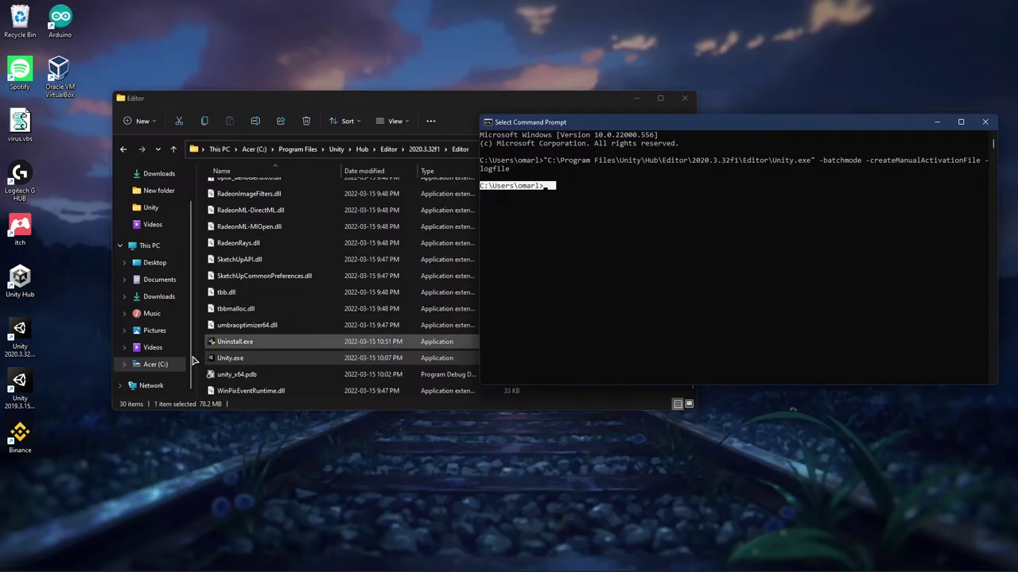
left_click(155, 364)
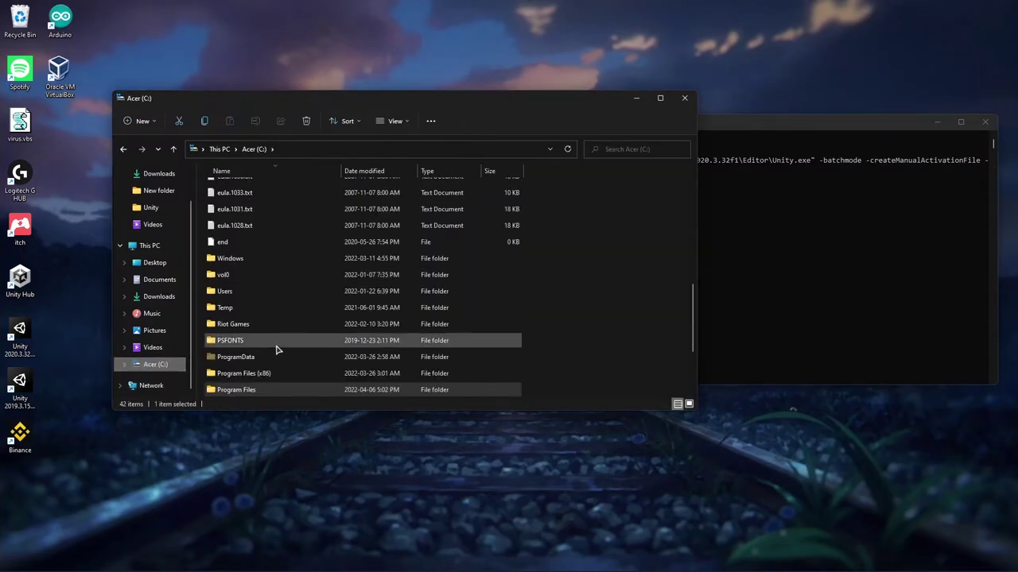
scroll(266, 329, "down", 2)
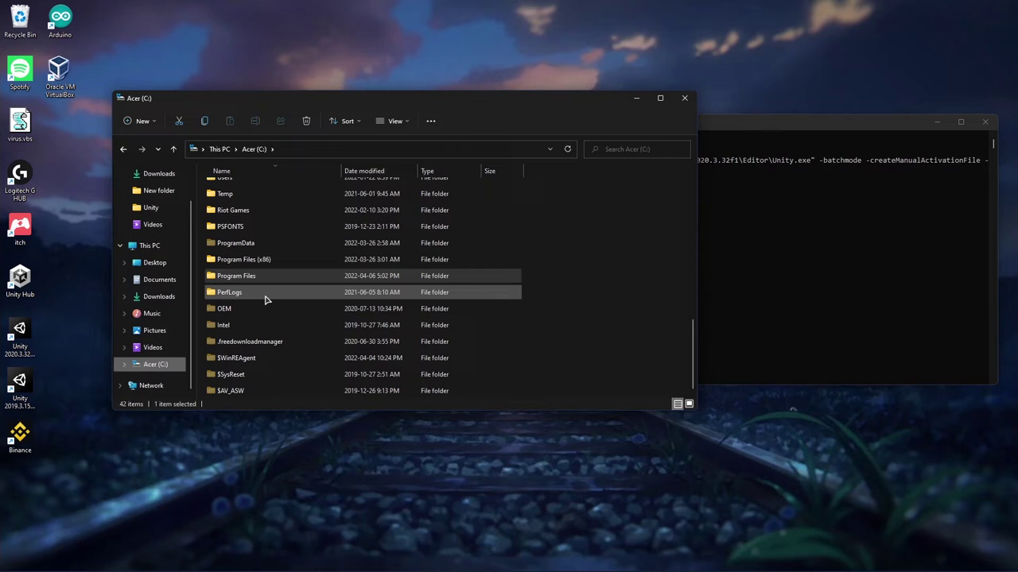
scroll(255, 302, "up", 3)
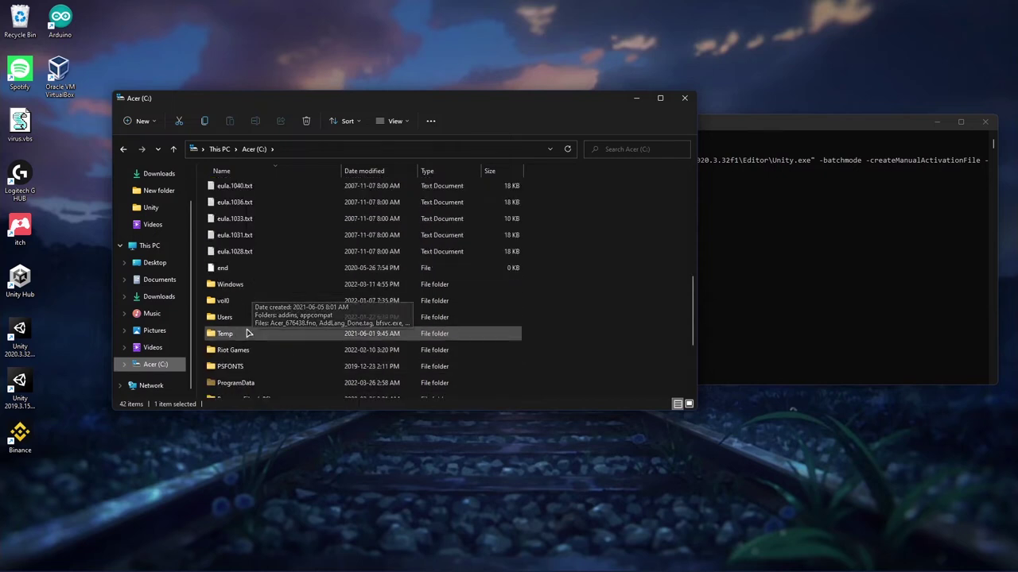
double_click(245, 317)
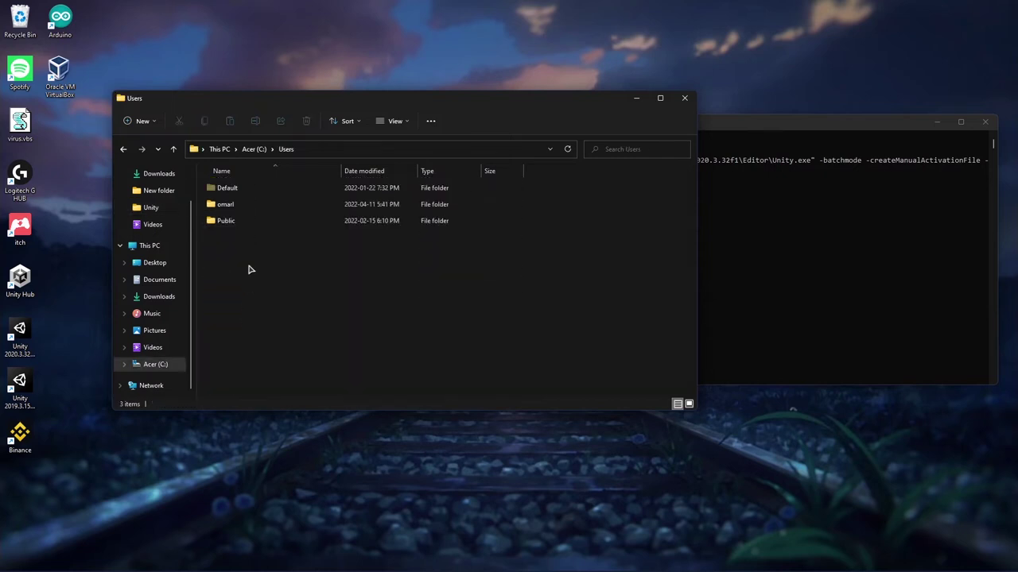
double_click(256, 209)
scroll(274, 334, "down", 8)
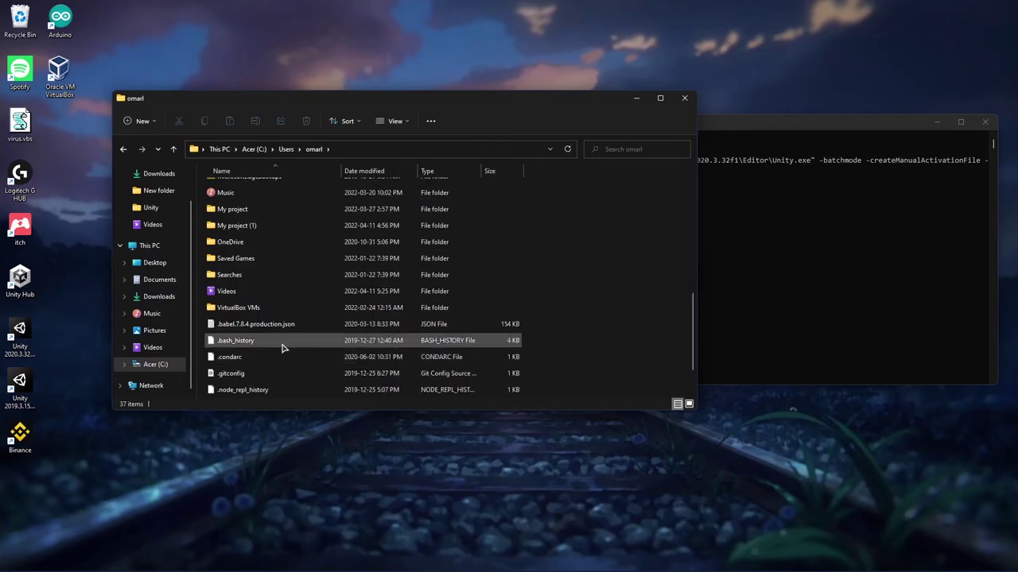
left_click(280, 393)
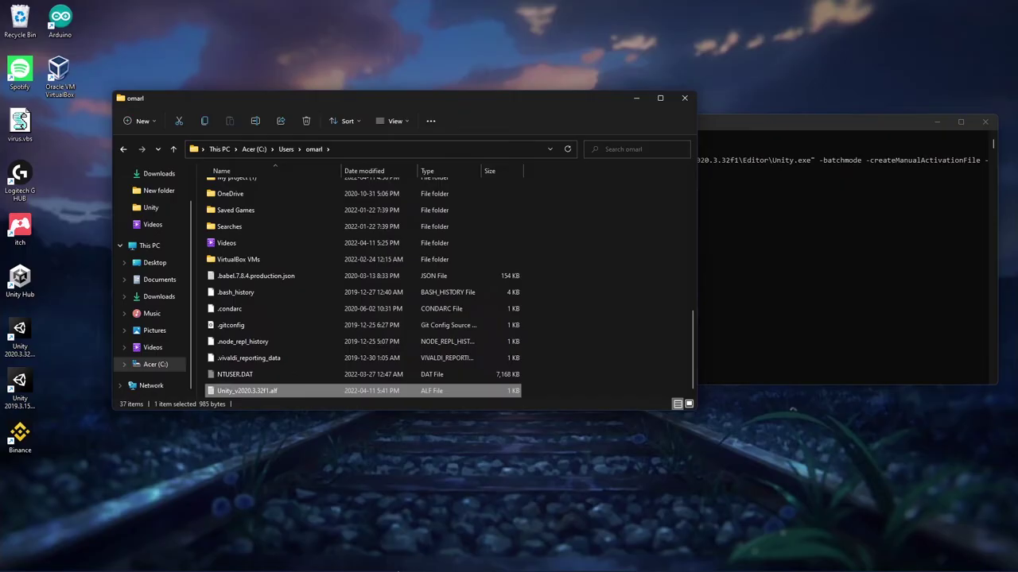
On the Unity manual activation page, browse for a request file in C:\Users\<user>.
left_click(497, 566)
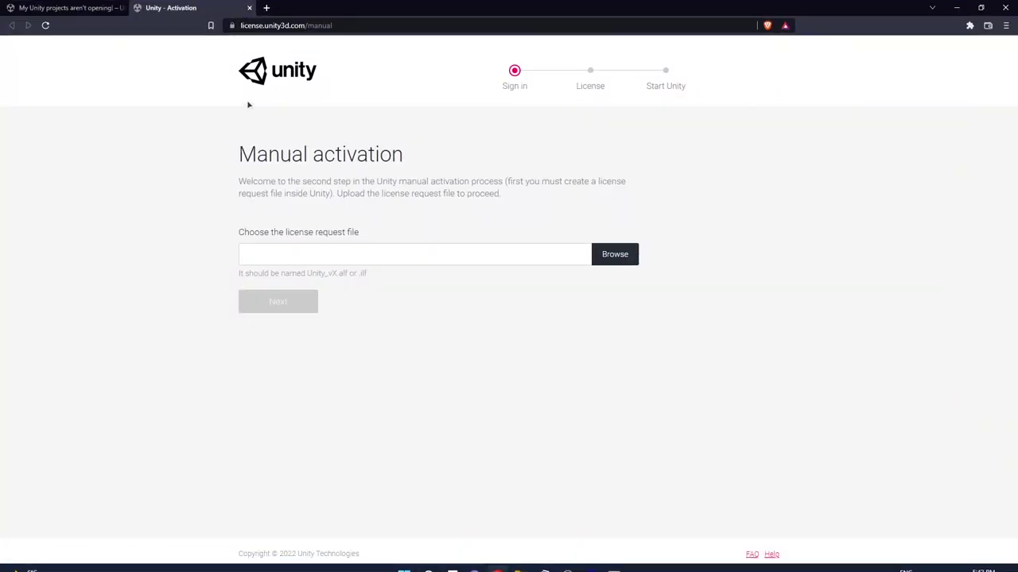
left_click(625, 262)
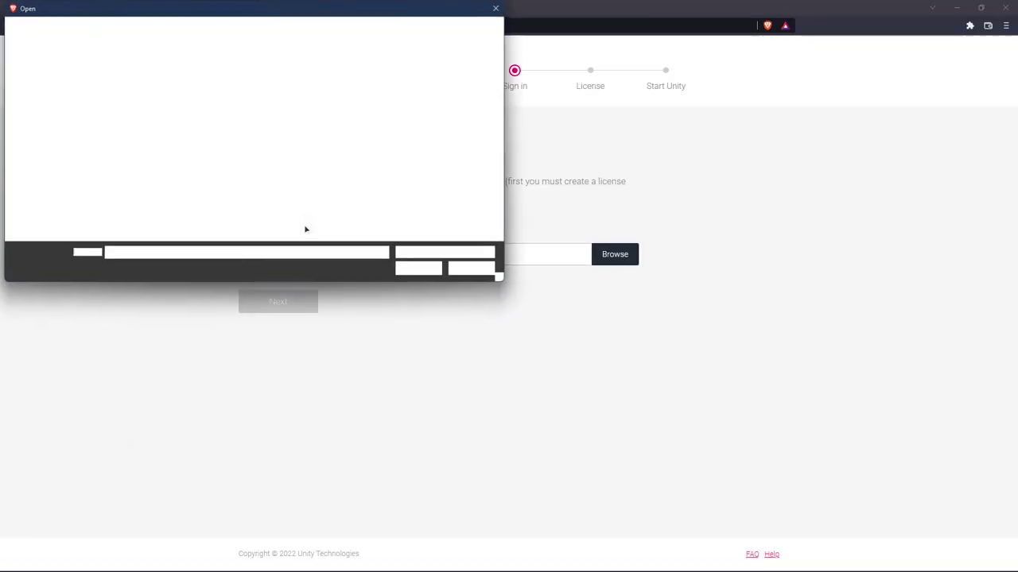
left_click(59, 167)
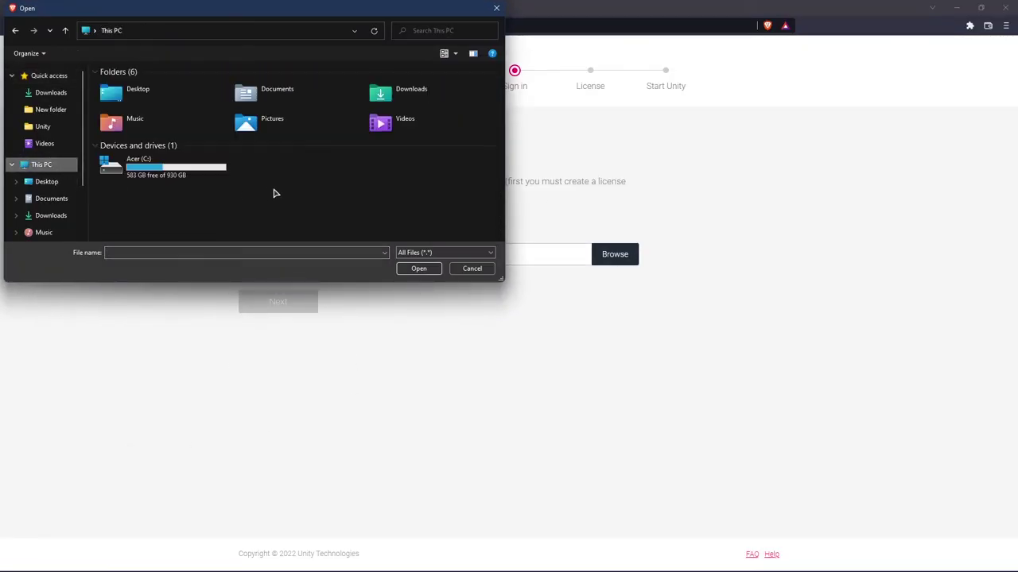
double_click(206, 180)
scroll(223, 187, "down", 5)
scroll(215, 183, "up", 3)
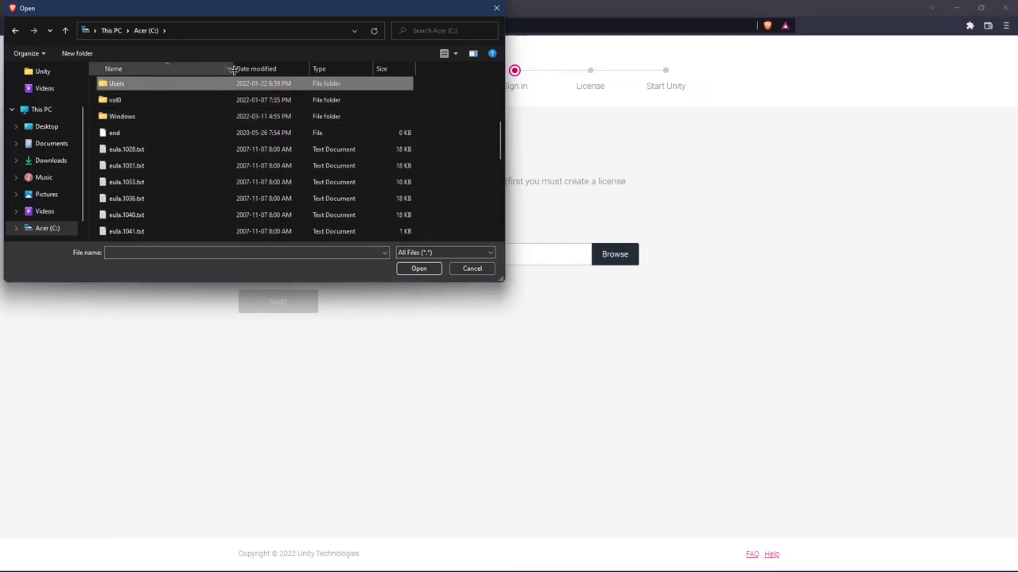
double_click(211, 86)
double_click(163, 103)
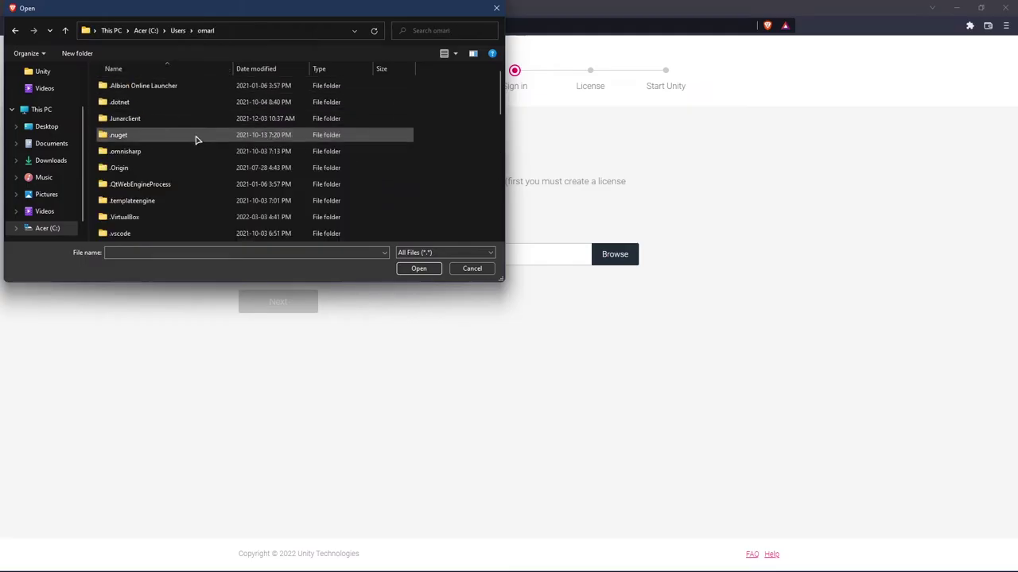
Upload Unity_v2020.3.32f1.alf and continue to the licence options page.
scroll(187, 191, "down", 5)
scroll(182, 244, "down", 1)
left_click(198, 231)
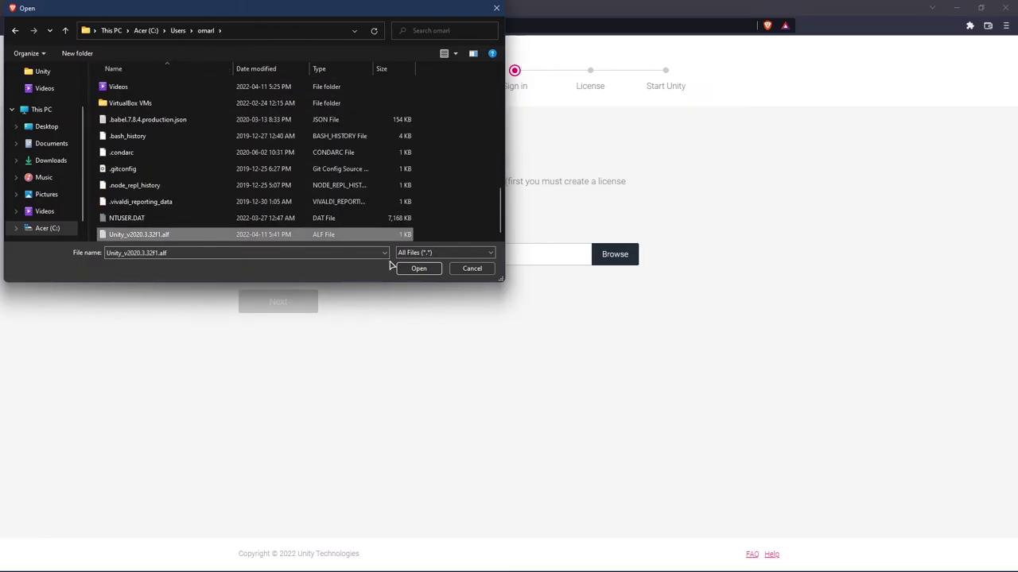
left_click(415, 269)
left_click(295, 302)
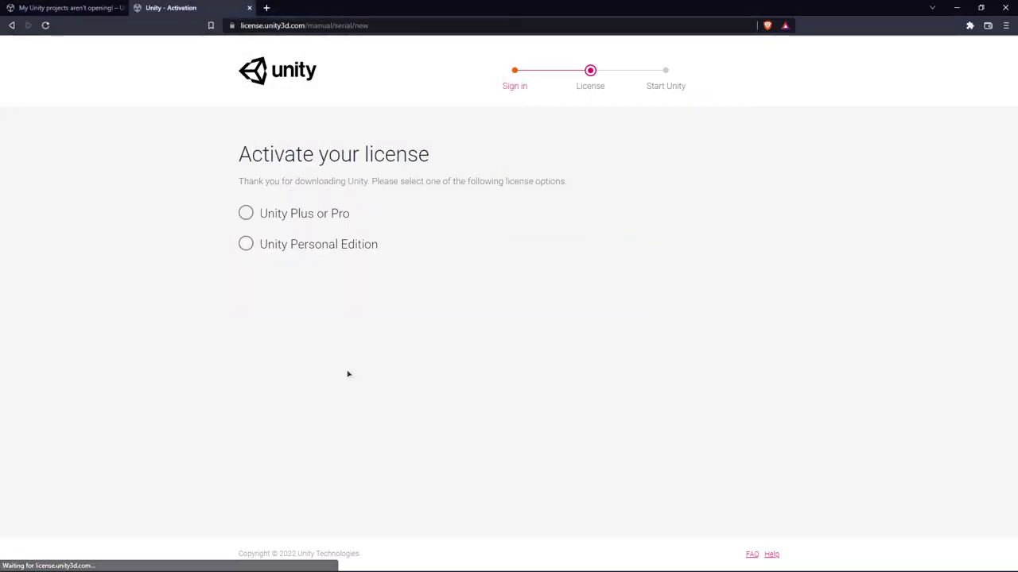
Choose Unity Personal Edition and declare no professional use, then continue.
left_click(295, 220)
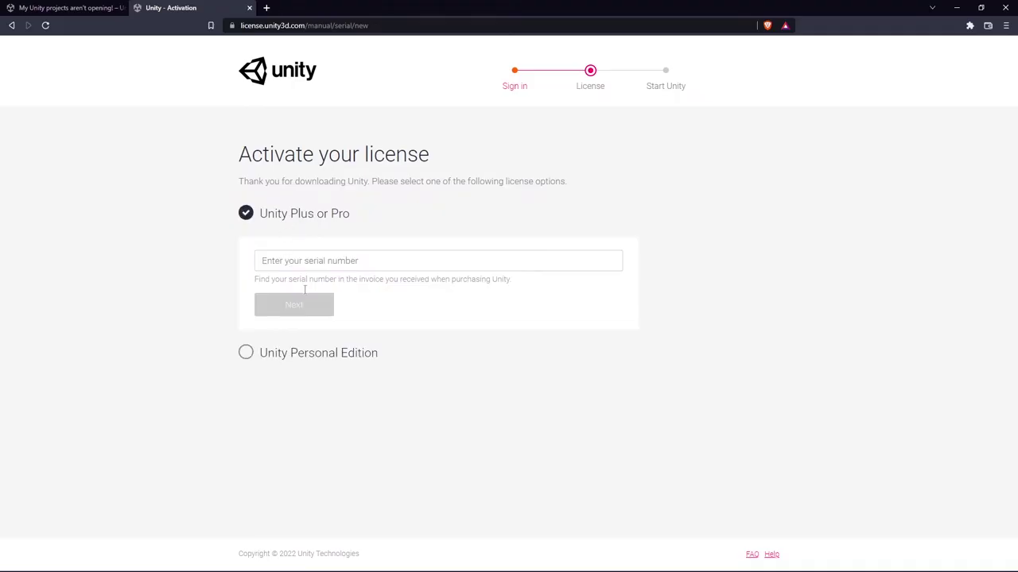
left_click(245, 352)
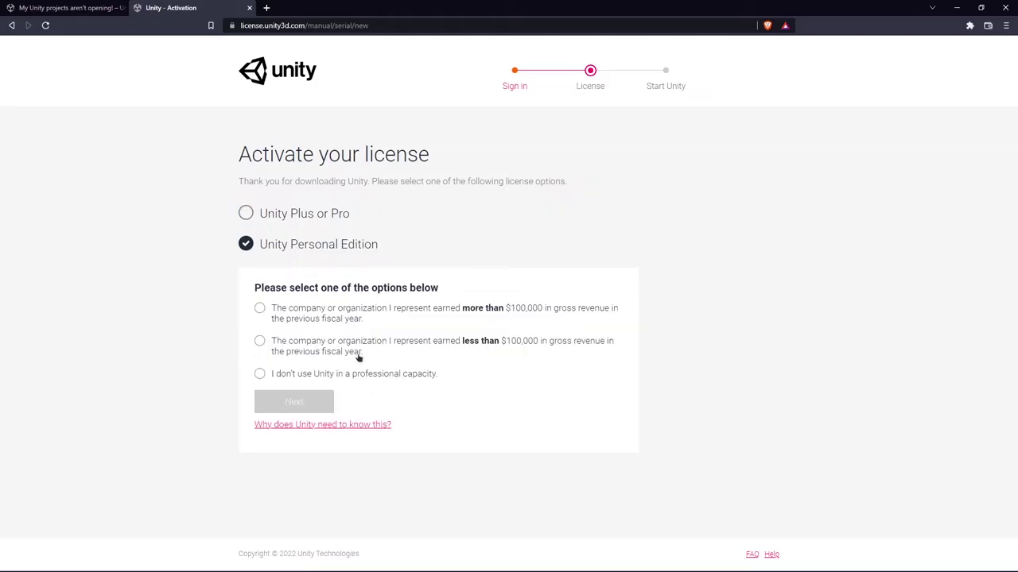
left_click(276, 374)
left_click(291, 404)
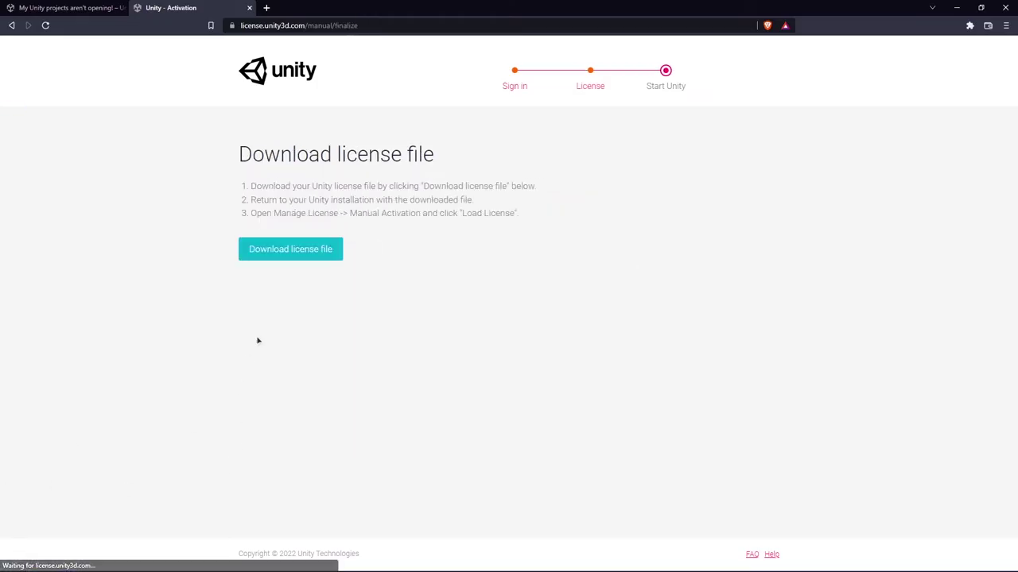
Download the Unity_v2020.x.ulf licence file and save it to Downloads.
left_click(295, 249)
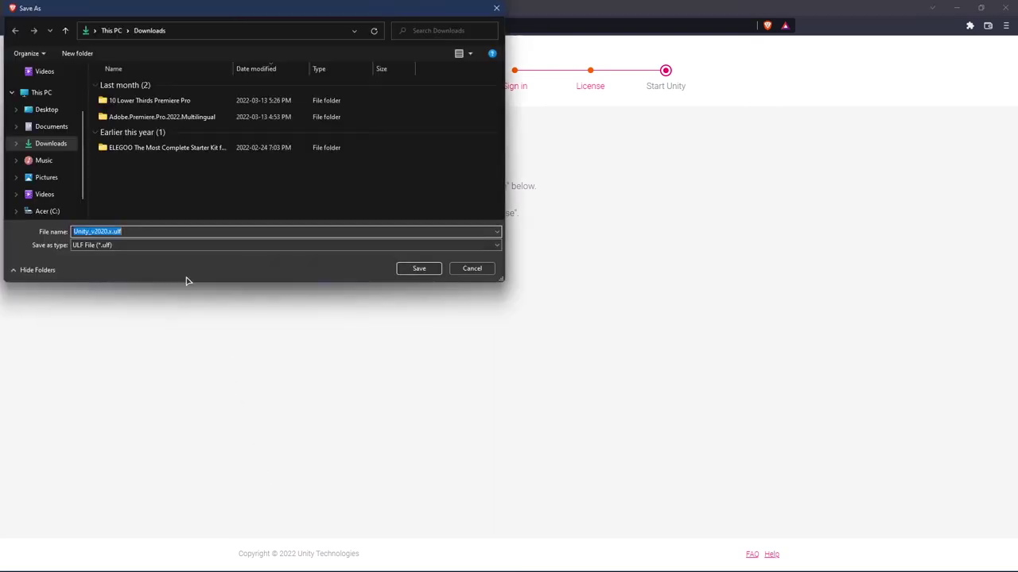
left_click(50, 143)
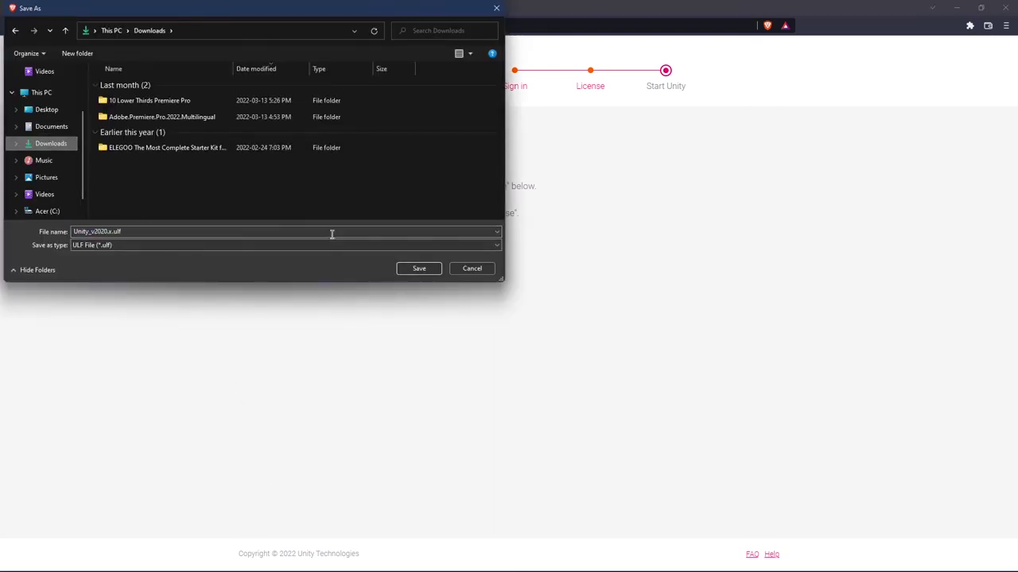
left_click(437, 273)
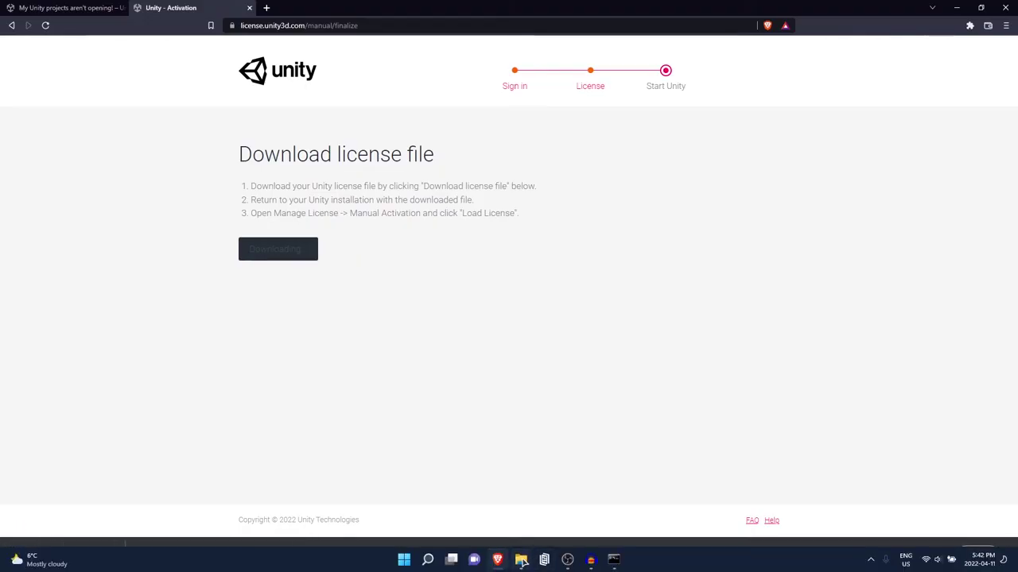
In File Explorer's Downloads folder, locate the 3 KB Unity_v2020.x.ulf licence file and check its path.
left_click(521, 559)
left_click(156, 296)
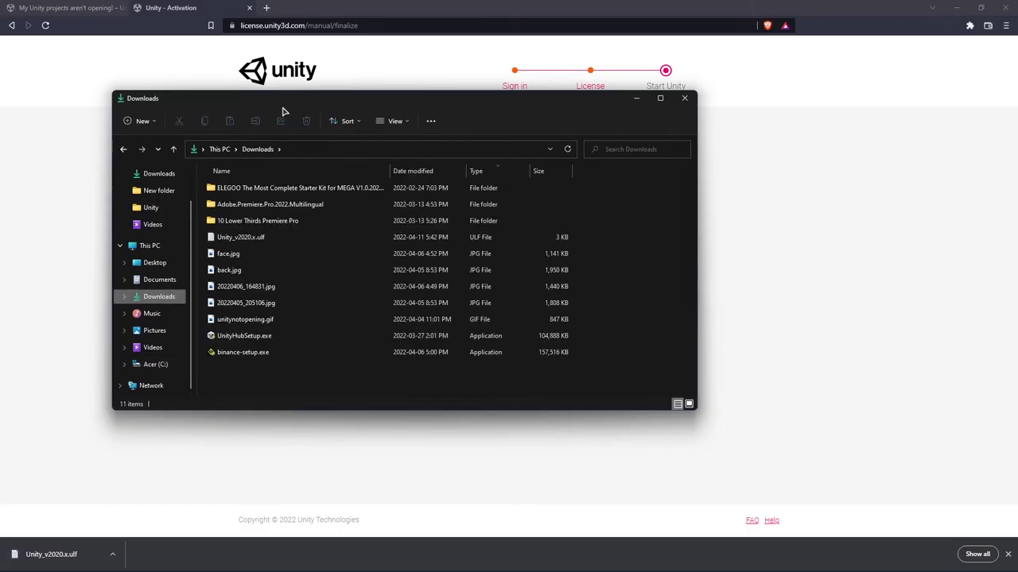
left_click_drag(299, 102, 135, 5)
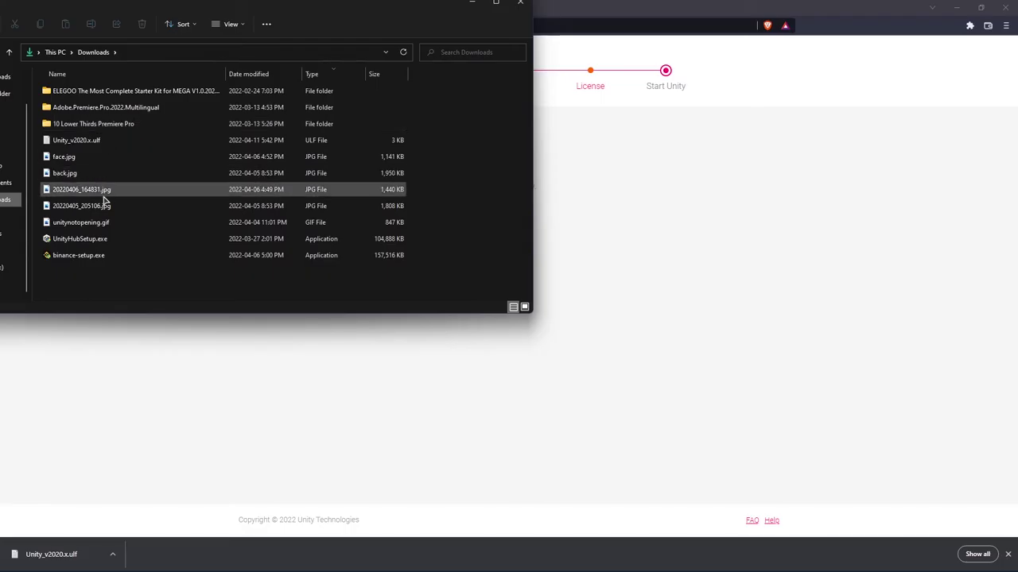
left_click(127, 141)
left_click(142, 56)
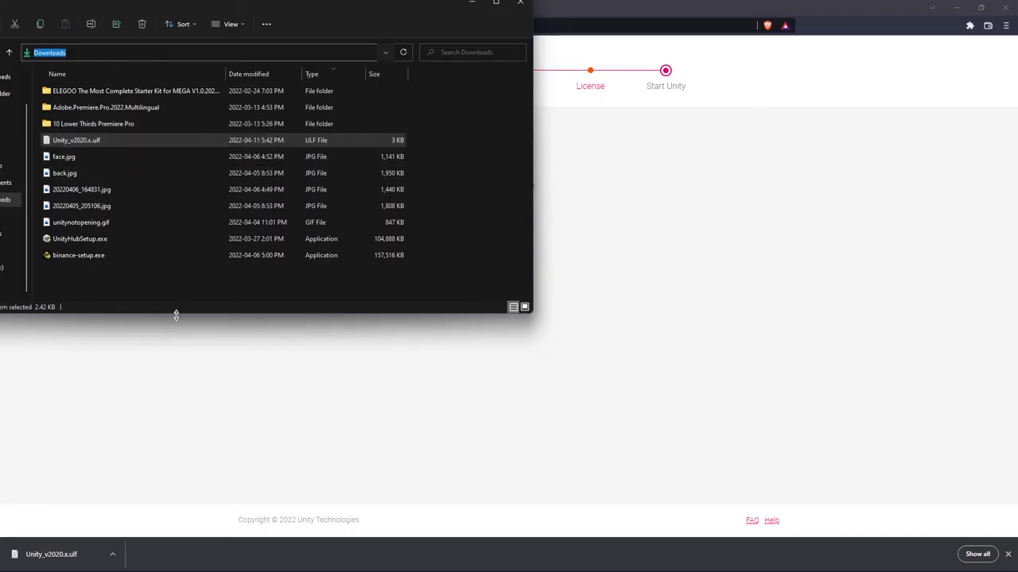
left_click(182, 276)
Back in Command Prompt, rerun Unity.exe with -batchmode -manualLicenseFile Downloads\Unity_v2020.x.ulf -logfile.
key("alt+Tab")
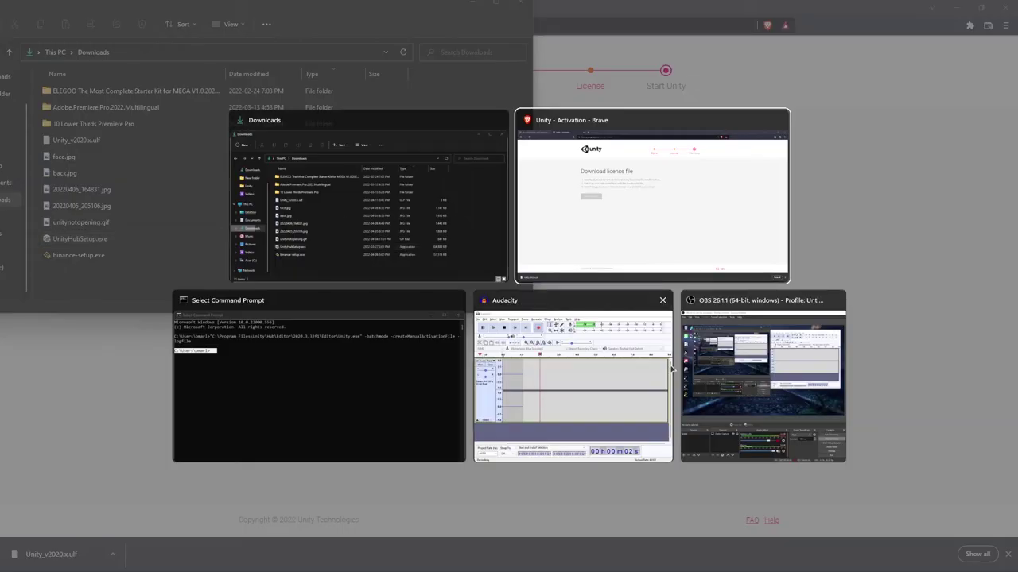
left_click(311, 404)
left_click(702, 204)
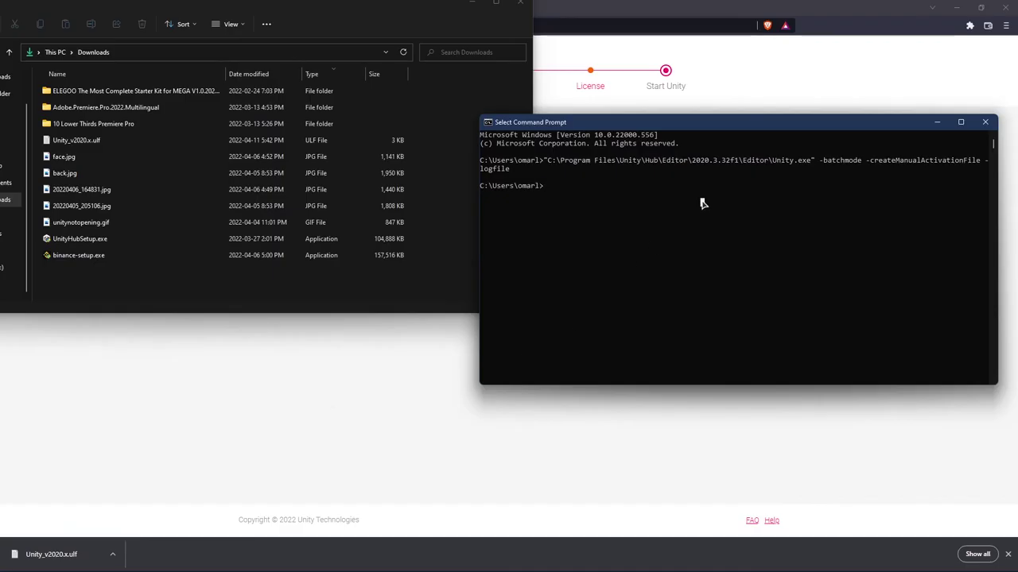
key("Up")
key("BackSpace")
key("BackSpace")
key("BackSpace")
key("BackSpace")
key("BackSpace")
key("BackSpace")
key("BackSpace")
key("BackSpace")
key("BackSpace")
key("BackSpace")
key("BackSpace")
key("BackSpace")
key("BackSpace")
key("BackSpace")
key("BackSpace")
key("BackSpace")
key("BackSpace")
key("BackSpace")
key("BackSpace")
key("BackSpace")
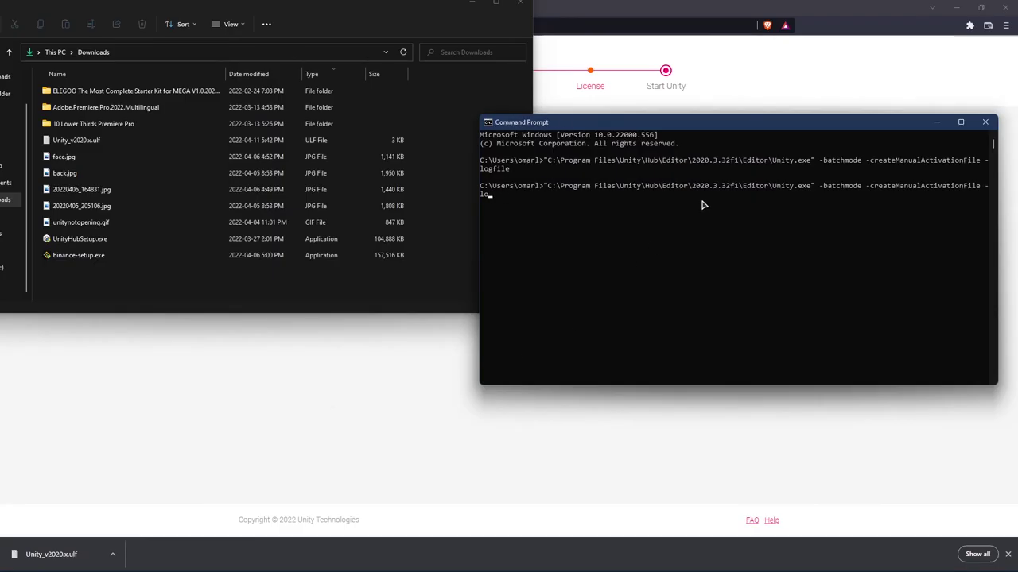
key("BackSpace")
key("BackSpace")
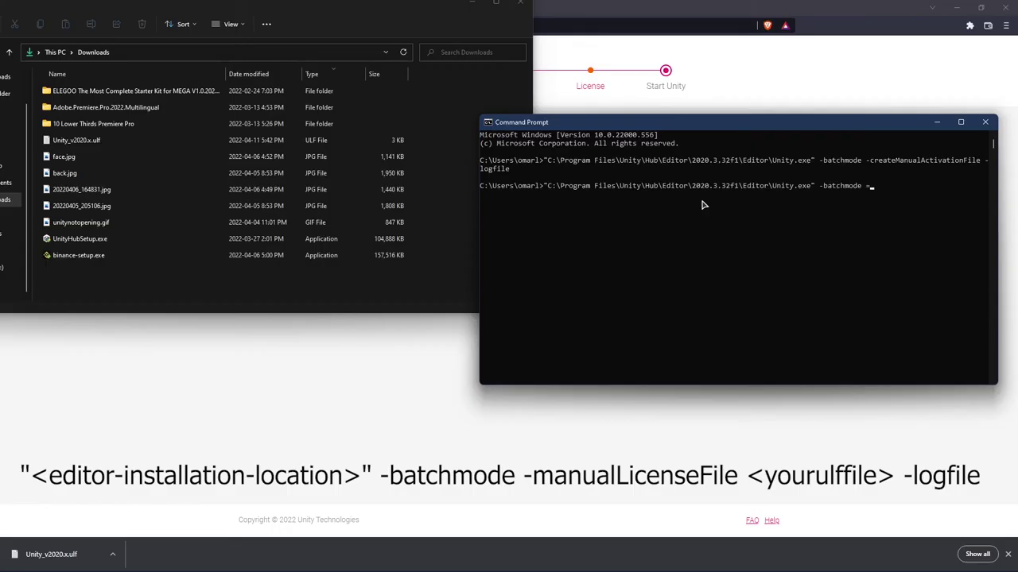
type("-")
type("m")
type("anualLicenseFilke")
key("BackSpace")
type("e Downloads")
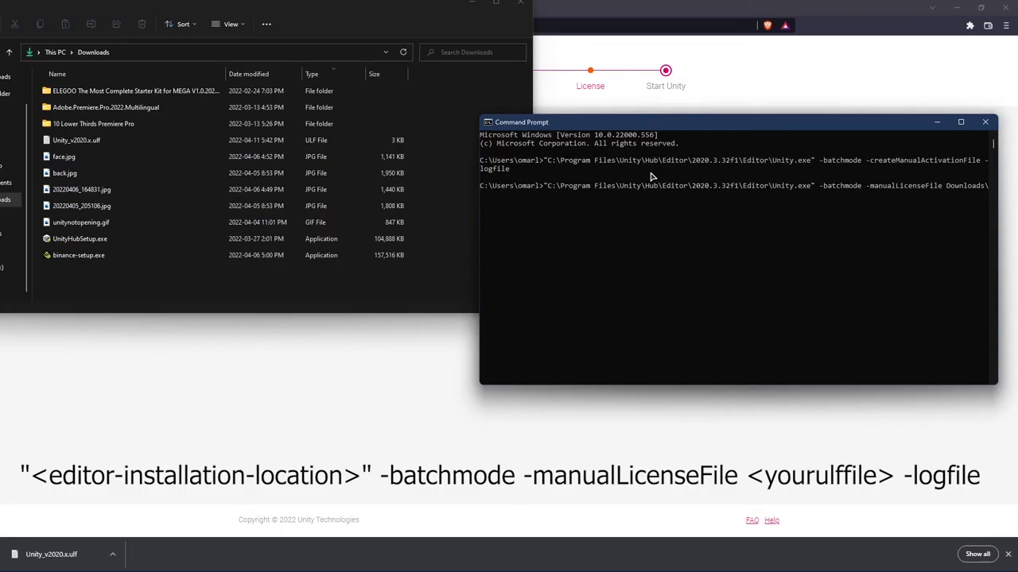
type("\\")
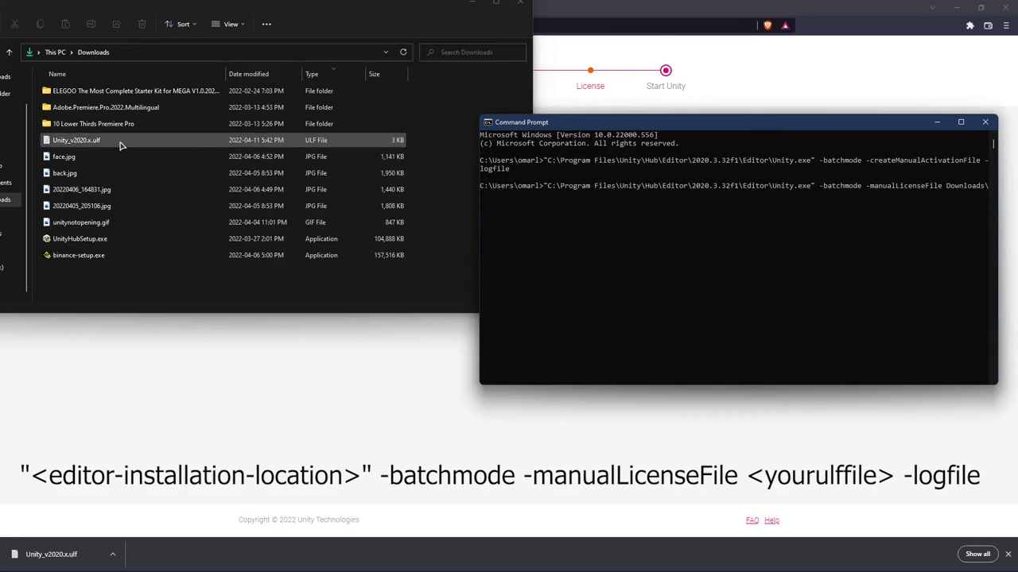
type("Unity_v2020.x.ulf -logfile")
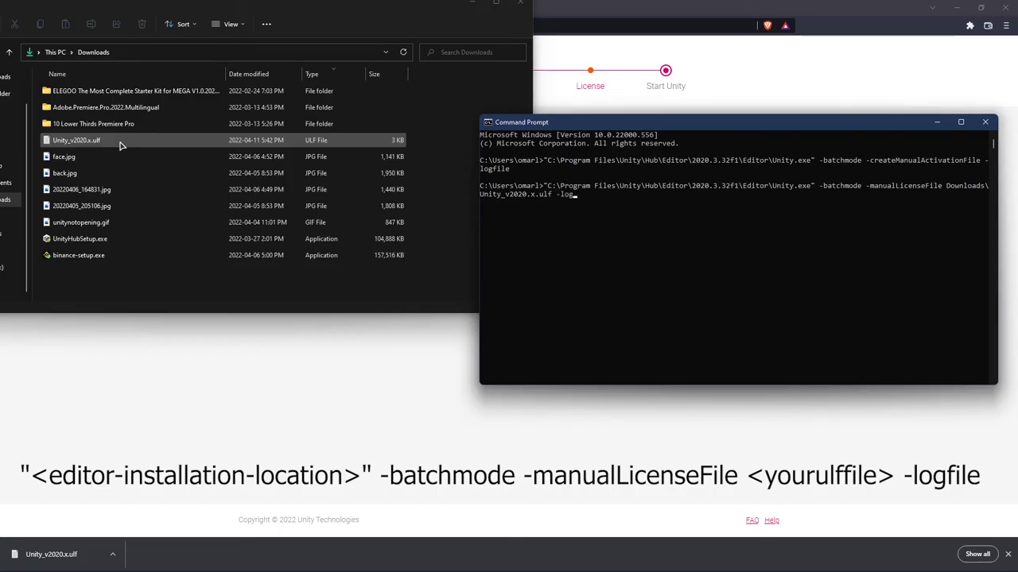
key("Return")
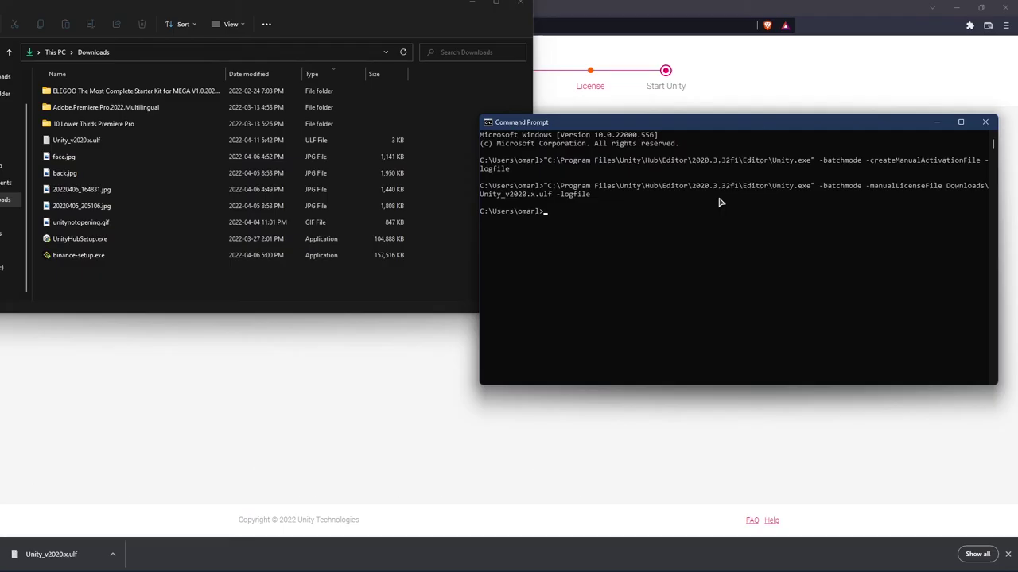
Launch Unity Hub from a Start search for 'uni' and confirm the Personal licence is listed.
key("super")
type("unity hub")
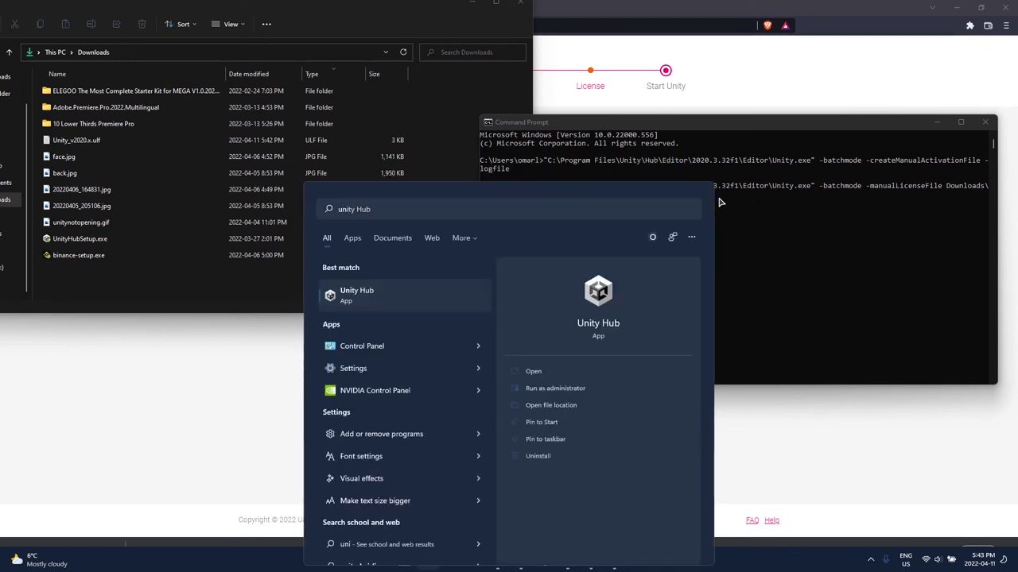
key("Escape")
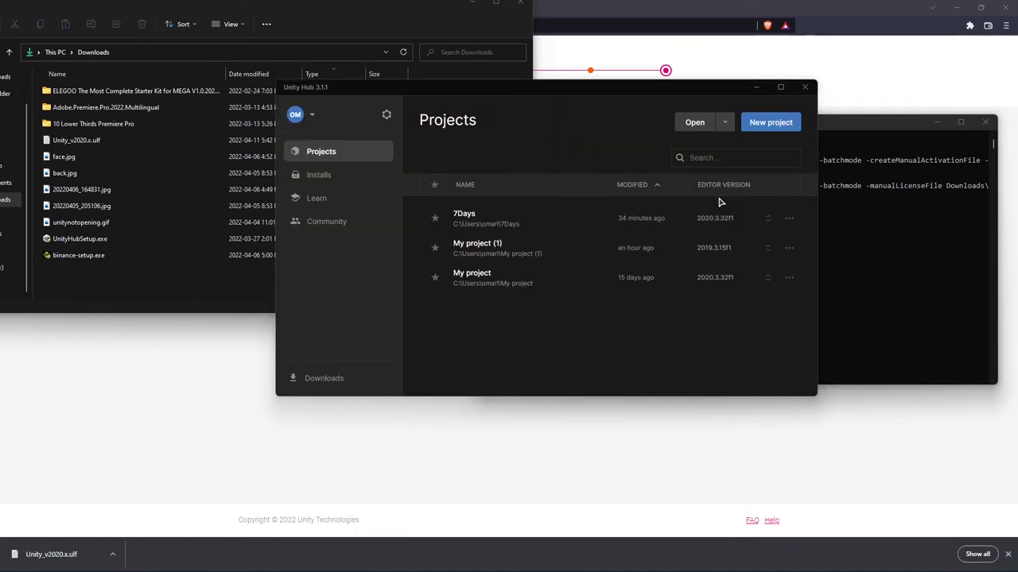
left_click(312, 115)
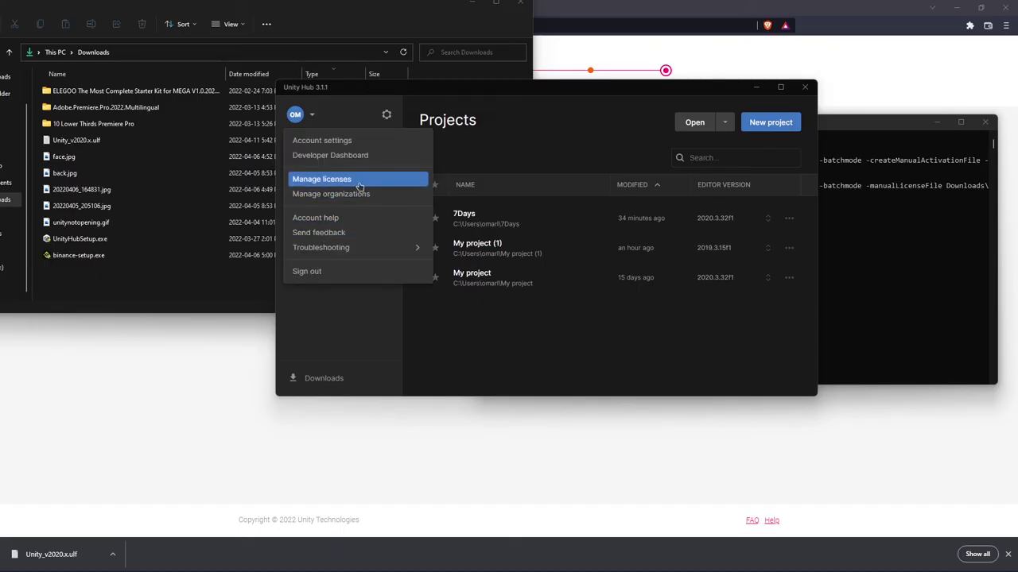
left_click(415, 180)
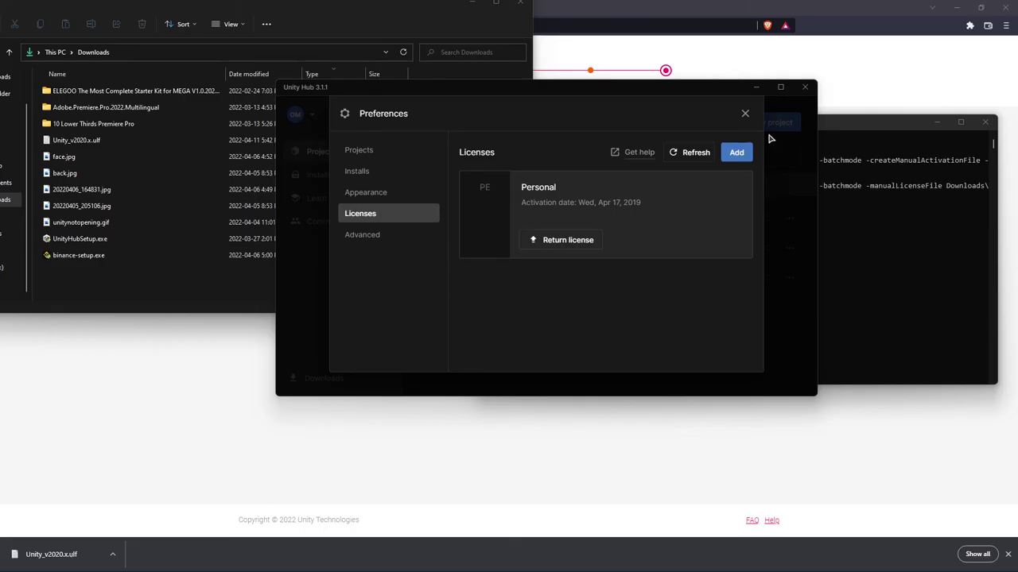
Return to the projects list, reposition the Hub window, and open the 7Days project.
left_click(745, 113)
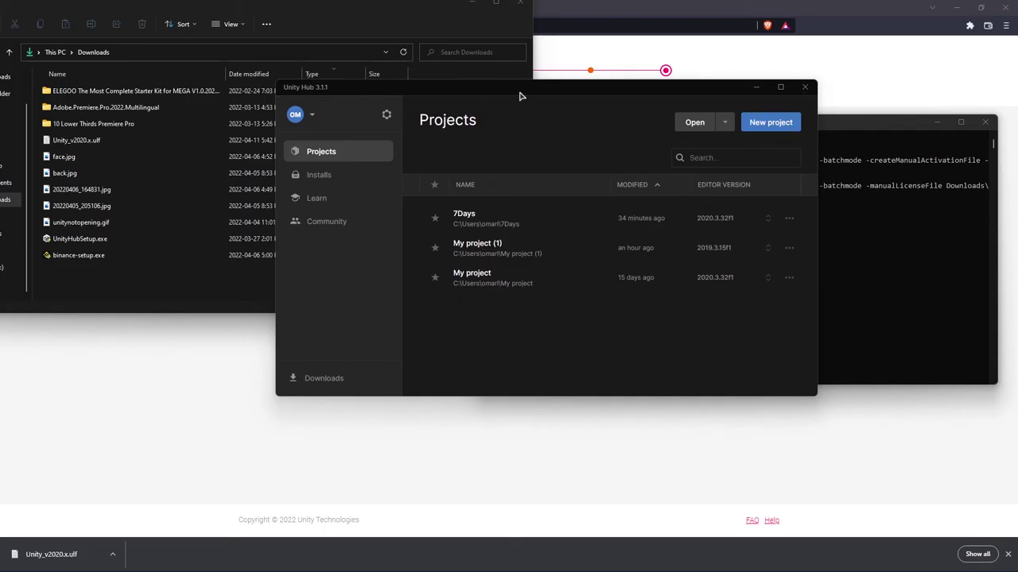
left_click_drag(520, 91, 616, 210)
left_click(609, 335)
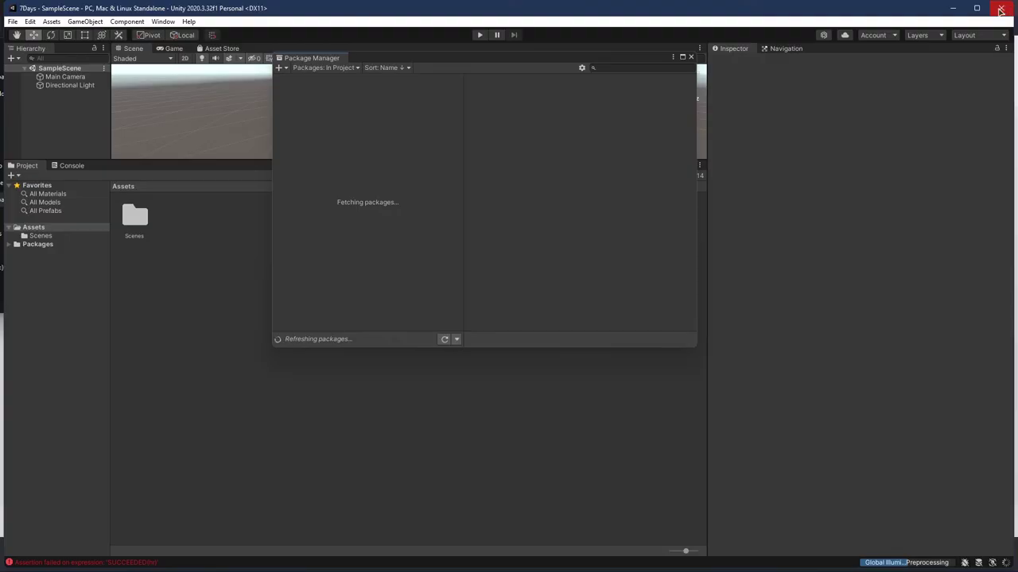
Close the loaded Unity 2020.3.32f1 editor for 7Days, returning to Unity Hub.
left_click(953, 9)
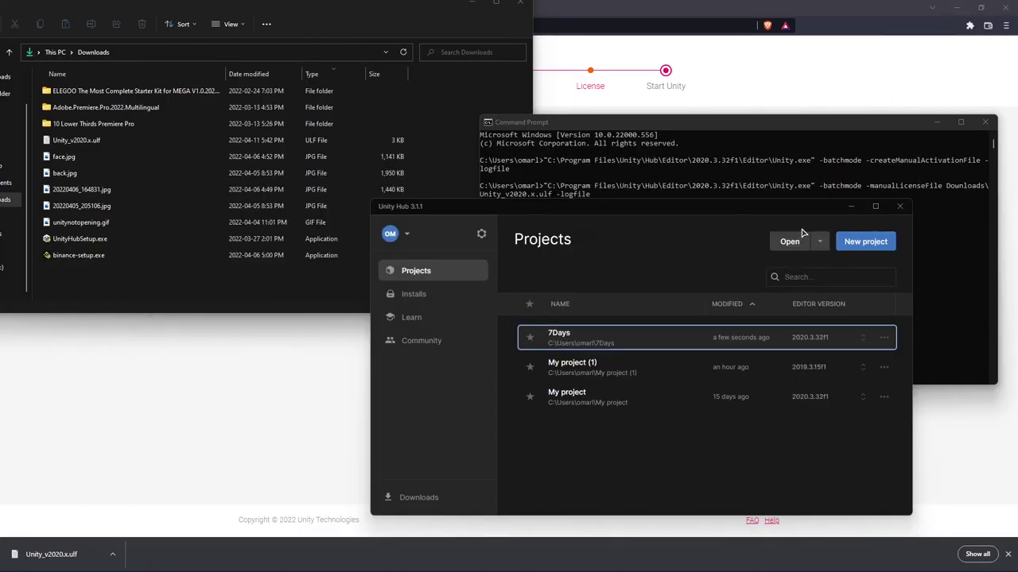